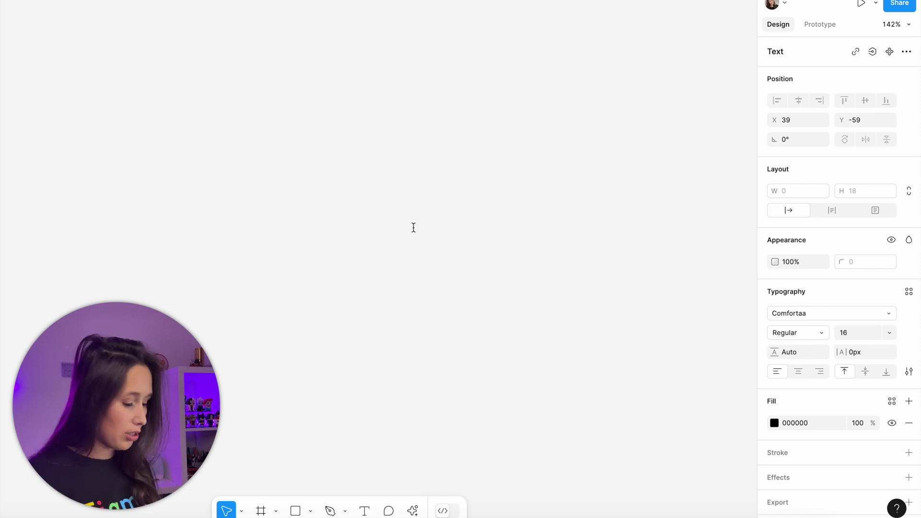
Enter the text "option" on the canvas and wrap it in an auto layout frame.
{"action": "type", "text": "option"}
{"action": "key", "text": "Escape"}
{"action": "key", "text": "Escape"}
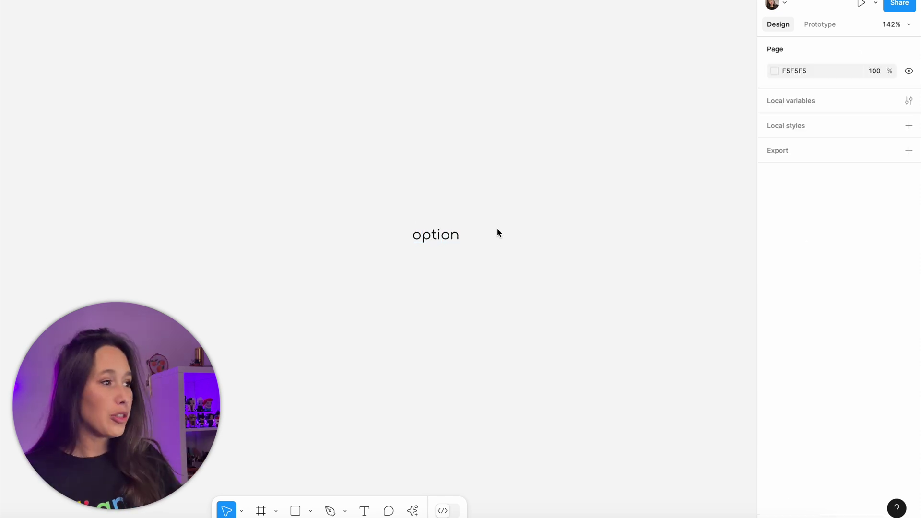
{"action": "left_click", "coordinate": [452, 238]}
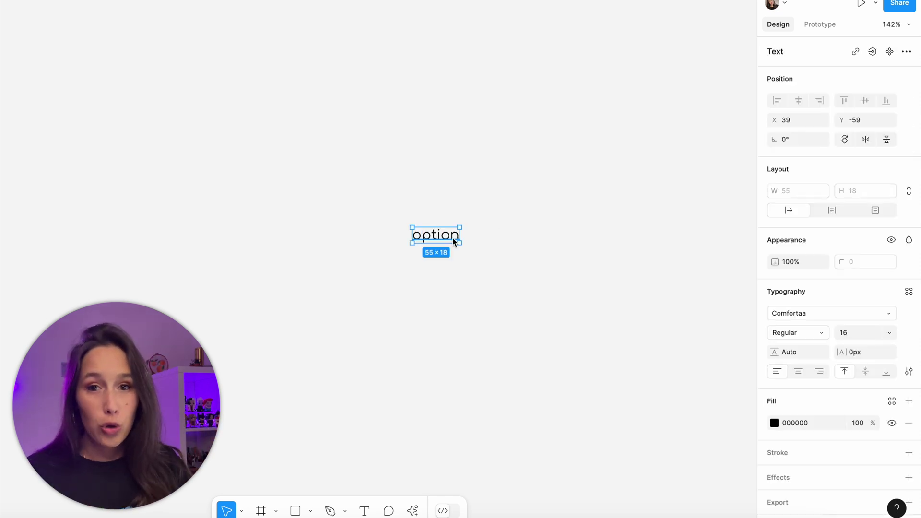
{"action": "key", "text": "shift+a"}
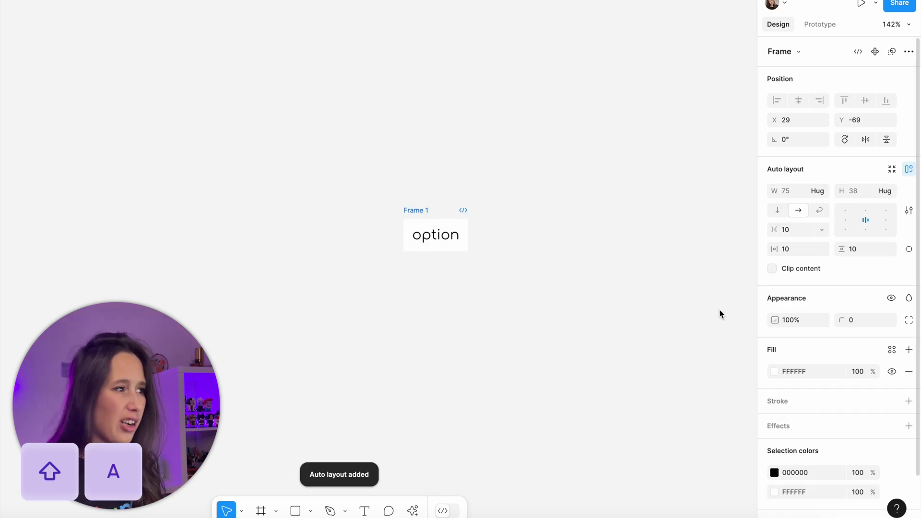
Set the width of the "option" text inside the auto layout frame to Fill container.
{"action": "key", "text": "Return"}
{"action": "left_click", "coordinate": [815, 193]}
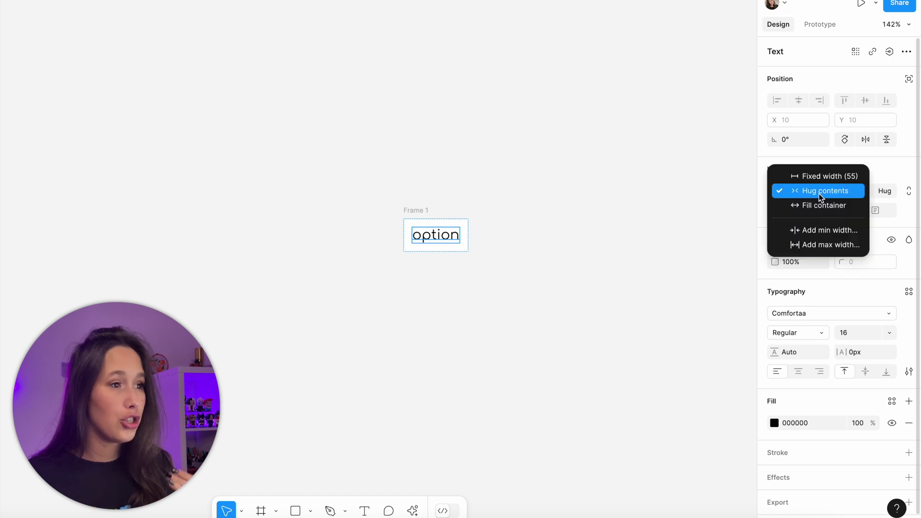
{"action": "left_click", "coordinate": [816, 210]}
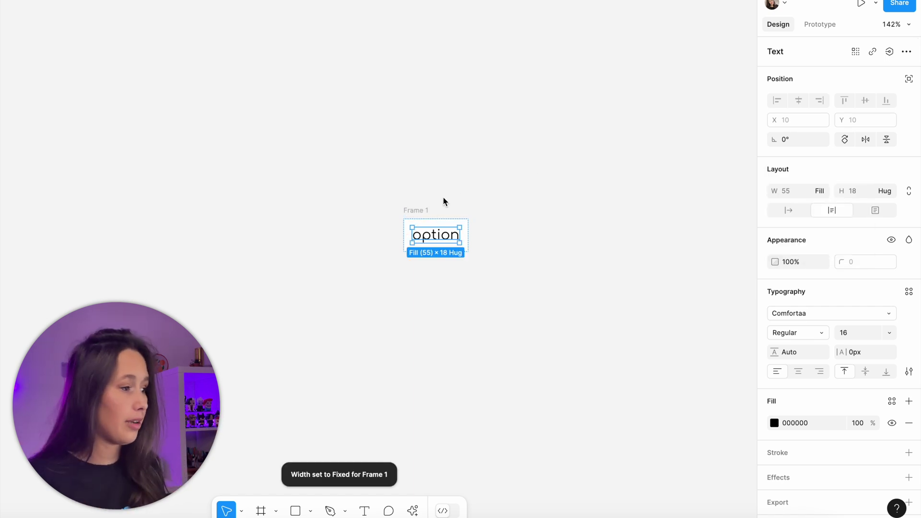
Duplicate the option frame and give the copy a light blue fill, C4E1FF.
{"action": "left_click", "coordinate": [418, 211]}
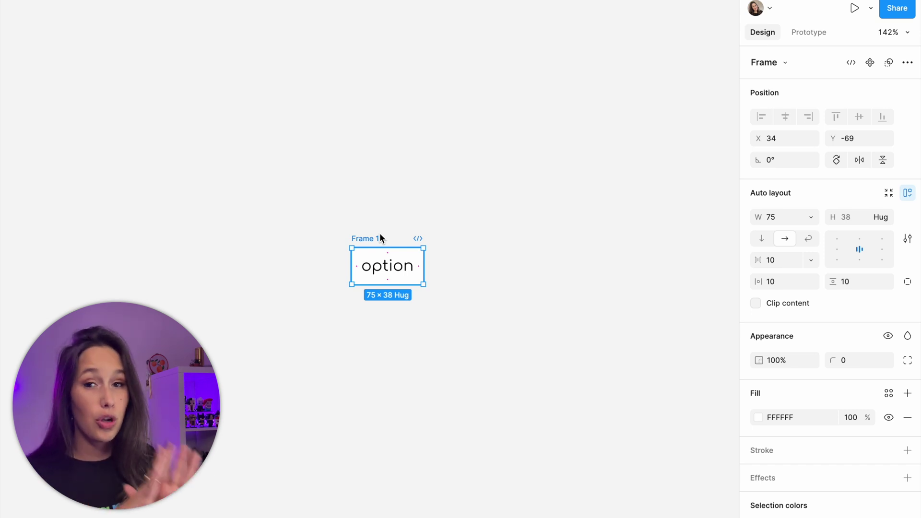
{"action": "key", "text": "super+d"}
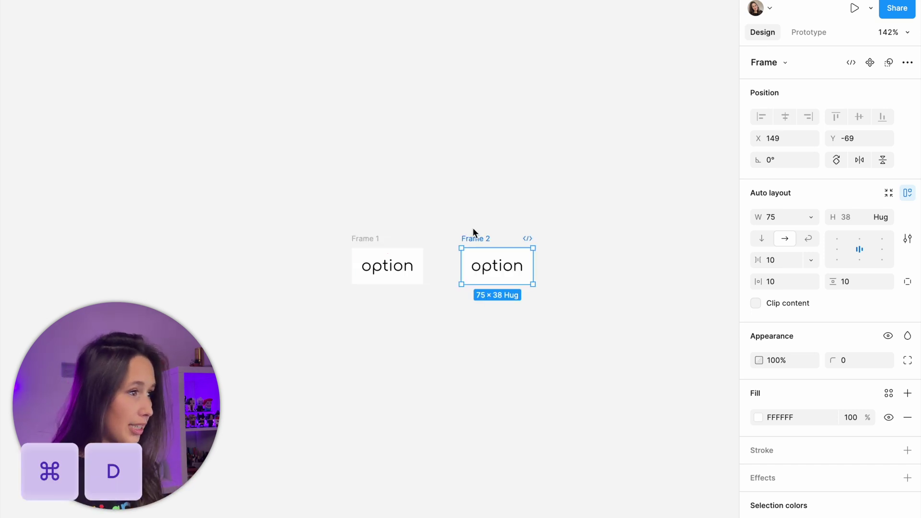
{"action": "left_click", "coordinate": [757, 418]}
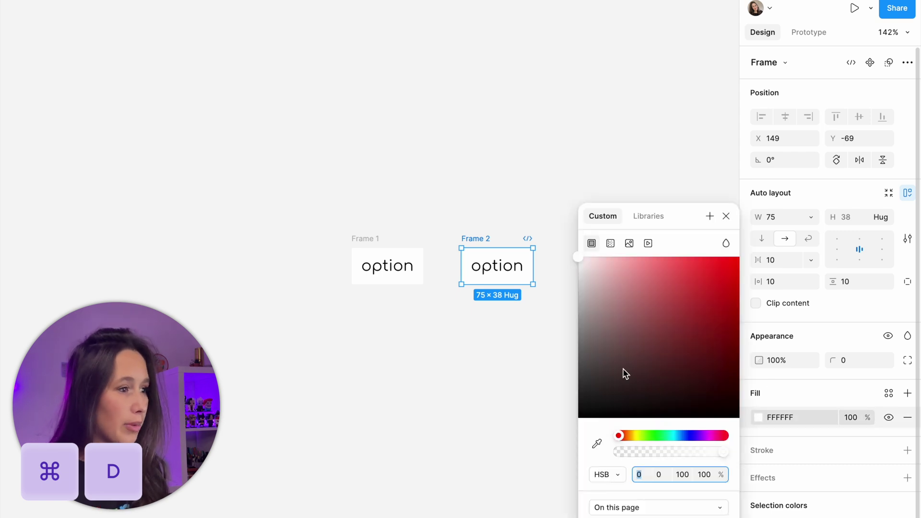
{"action": "left_click_drag", "start_coordinate": [649, 257], "coordinate": [615, 255]}
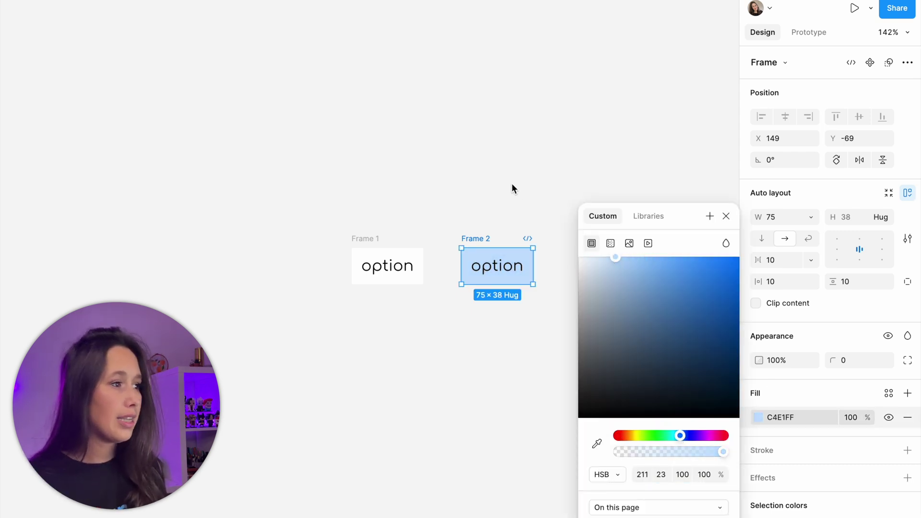
{"action": "left_click", "coordinate": [455, 252]}
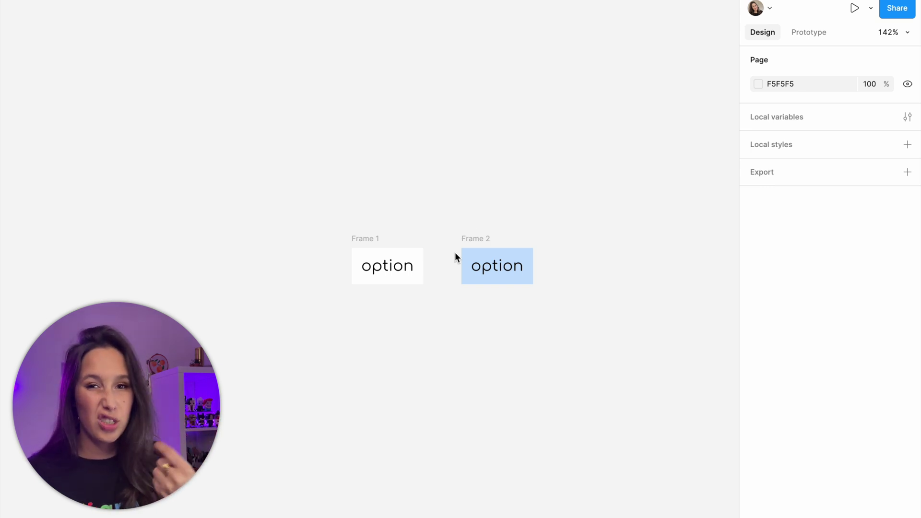
Duplicate the light blue option frame and give the new copy a darker blue fill, 92B5DB.
{"action": "left_click", "coordinate": [460, 239]}
{"action": "key", "text": "ctrl+d"}
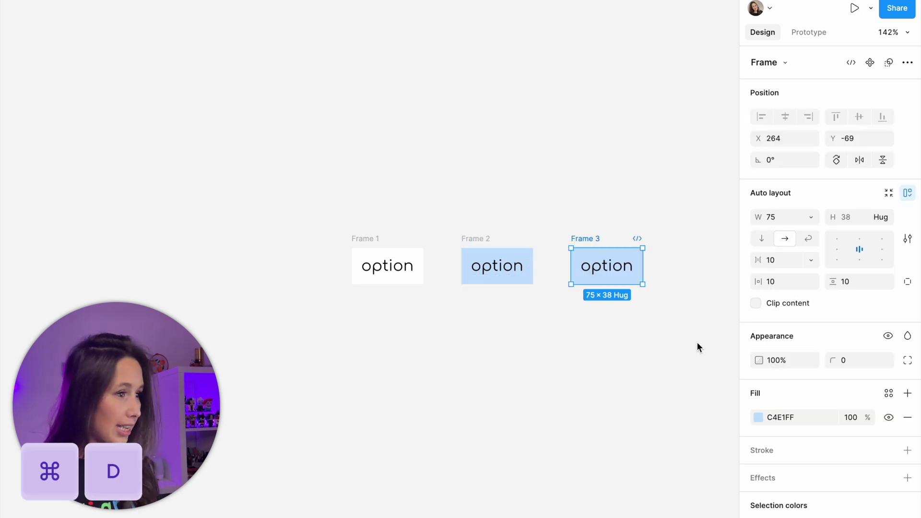
{"action": "left_click", "coordinate": [758, 418]}
{"action": "left_click_drag", "start_coordinate": [617, 261], "coordinate": [633, 282]}
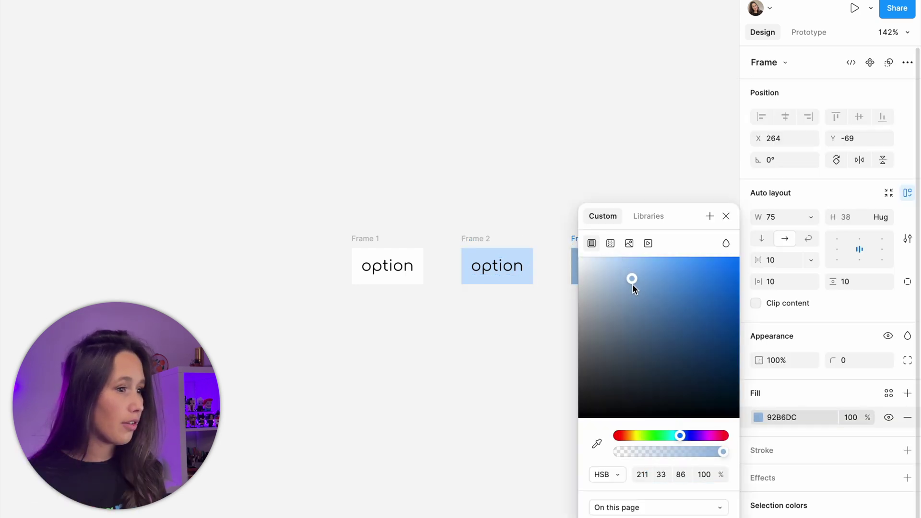
{"action": "left_click", "coordinate": [726, 216]}
{"action": "left_click", "coordinate": [723, 215]}
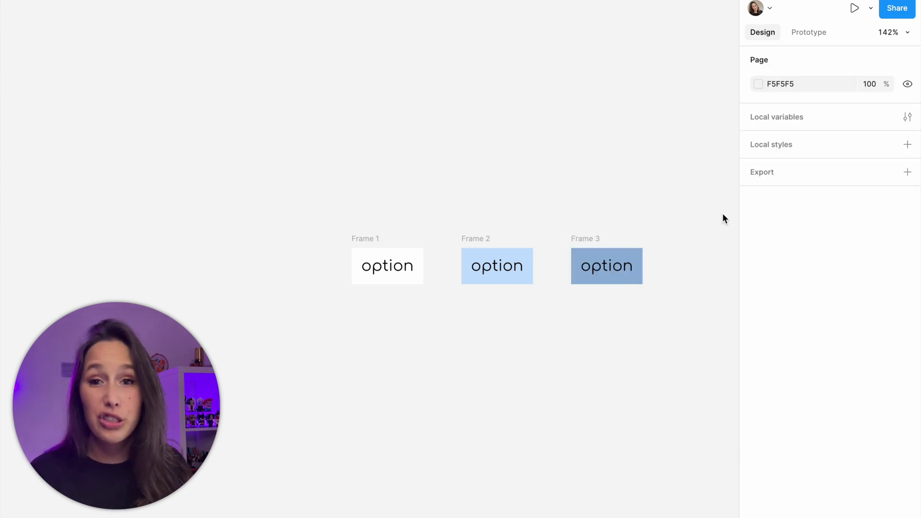
Combine the three option frames into a component set.
{"action": "left_click_drag", "start_coordinate": [694, 196], "coordinate": [261, 364]}
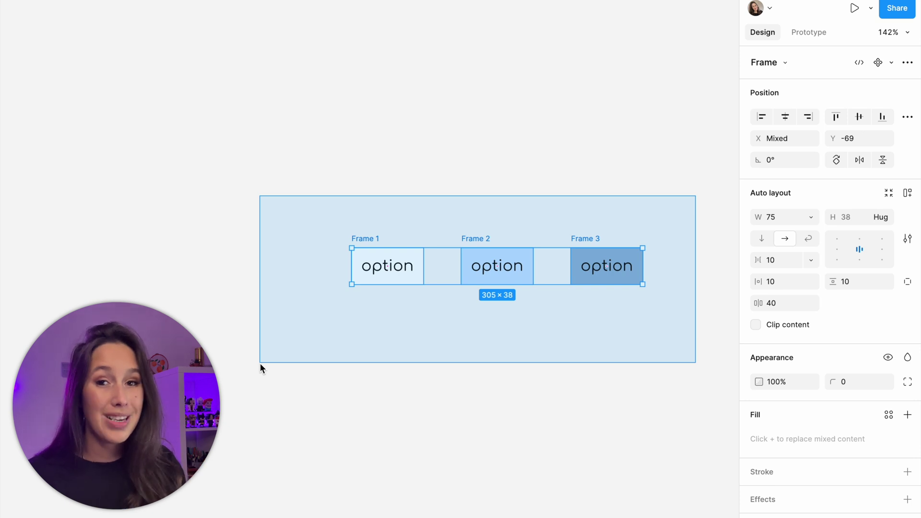
{"action": "left_click_drag", "start_coordinate": [261, 363], "coordinate": [260, 364]}
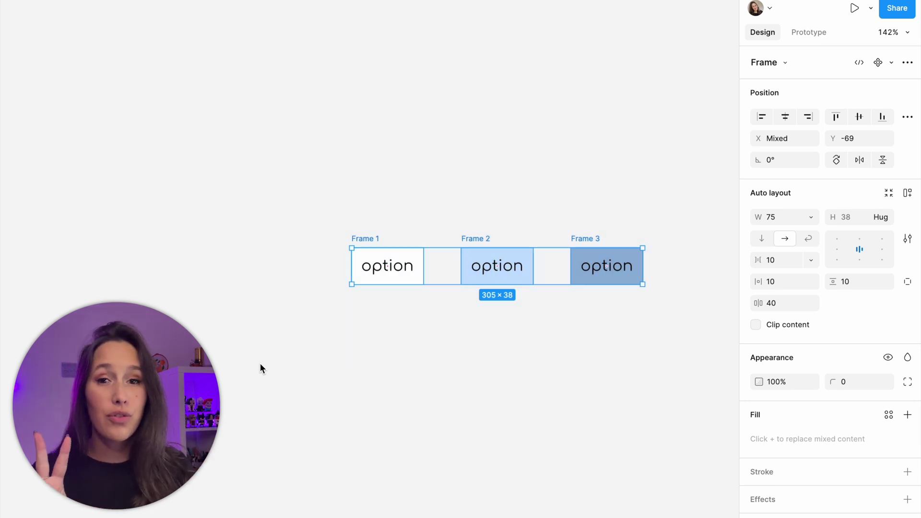
{"action": "left_click", "coordinate": [891, 63]}
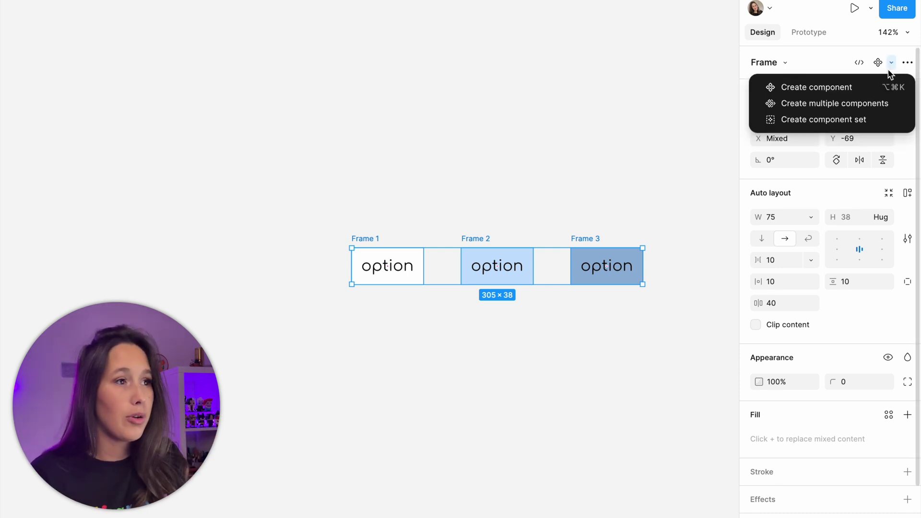
{"action": "left_click", "coordinate": [868, 119]}
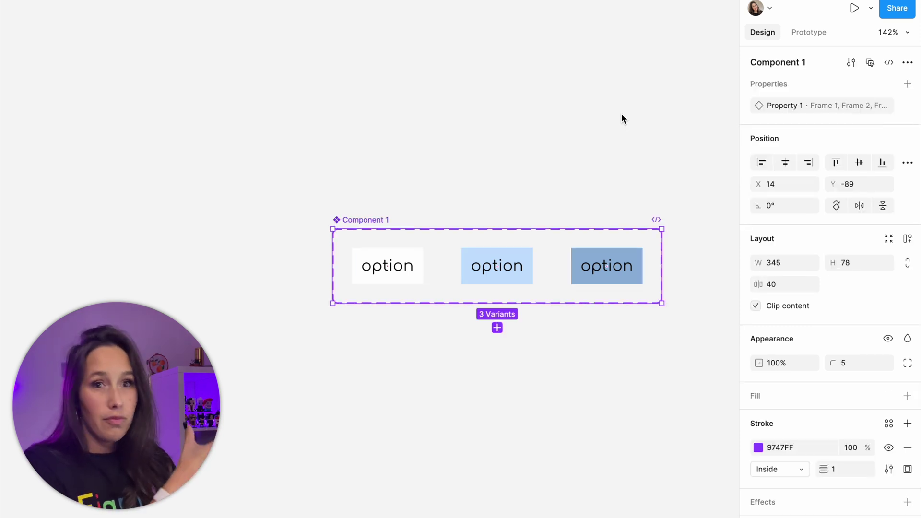
Rename the component set's variant property to "Type".
{"action": "mouse_move", "coordinate": [798, 102]}
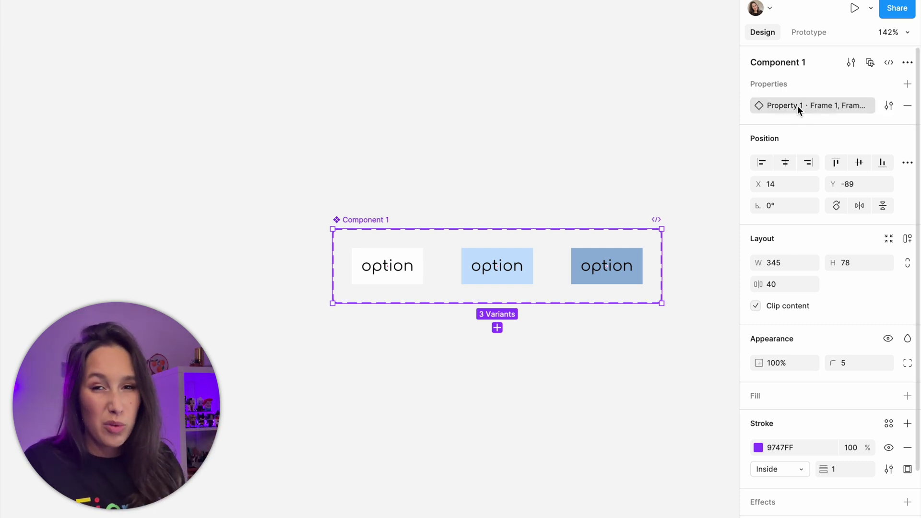
{"action": "double_click", "coordinate": [795, 106]}
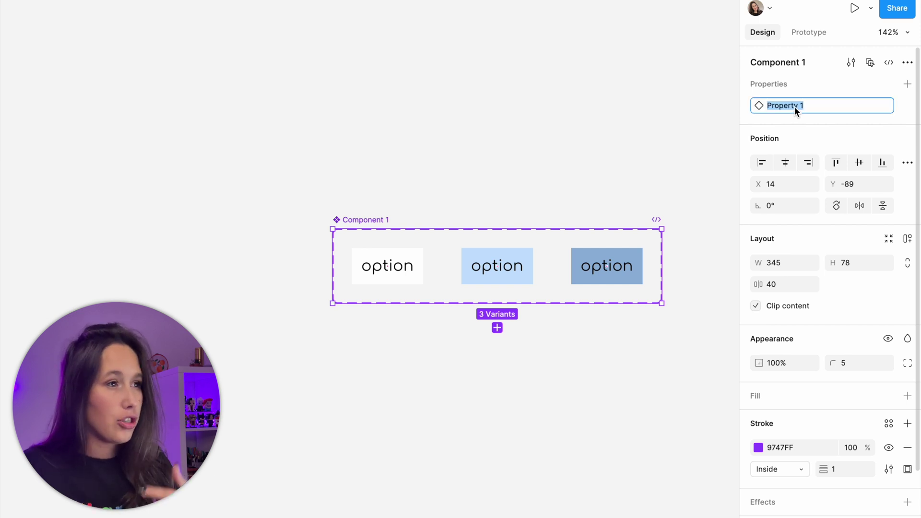
{"action": "type", "text": "Type"}
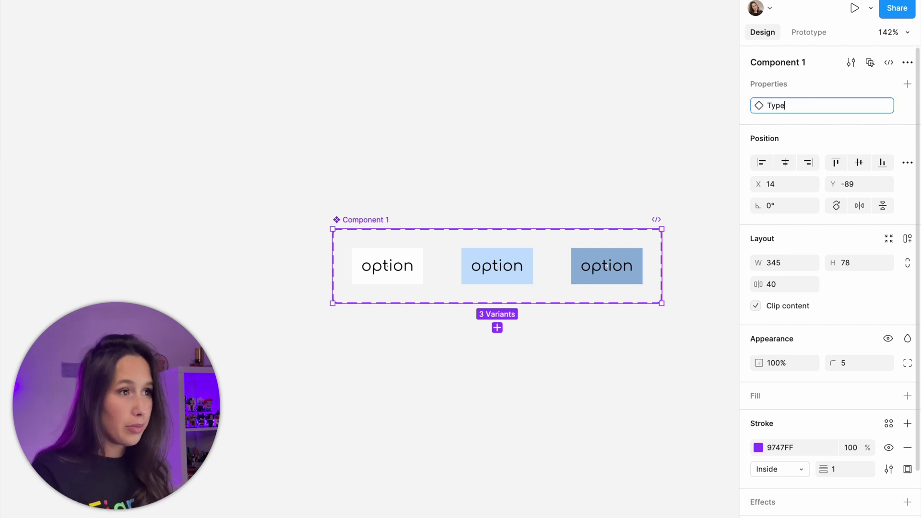
{"action": "key", "text": "Return"}
Set the white variant's Type value to "Default".
{"action": "left_click", "coordinate": [414, 250]}
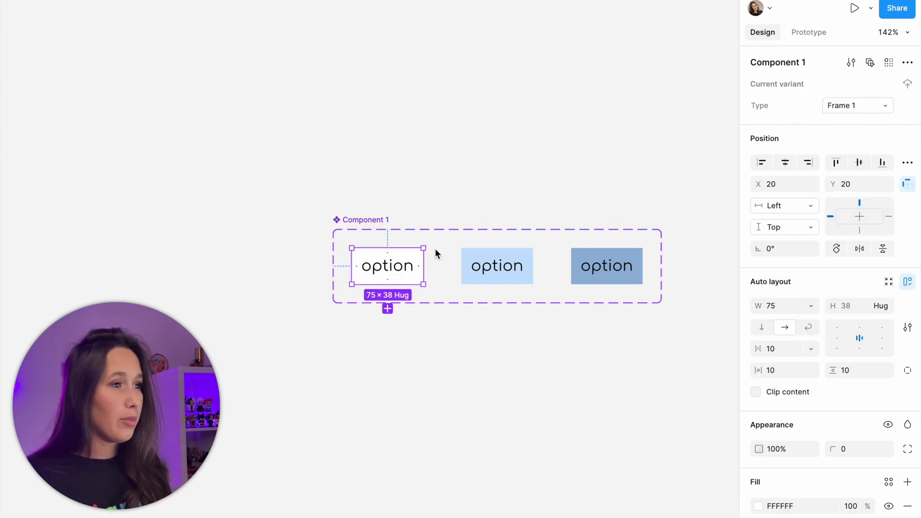
{"action": "left_click", "coordinate": [854, 107]}
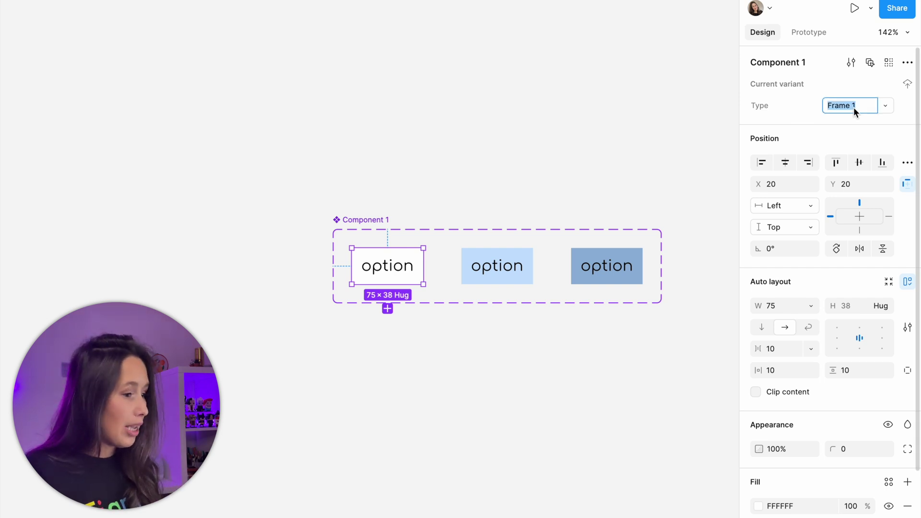
{"action": "type", "text": "Default"}
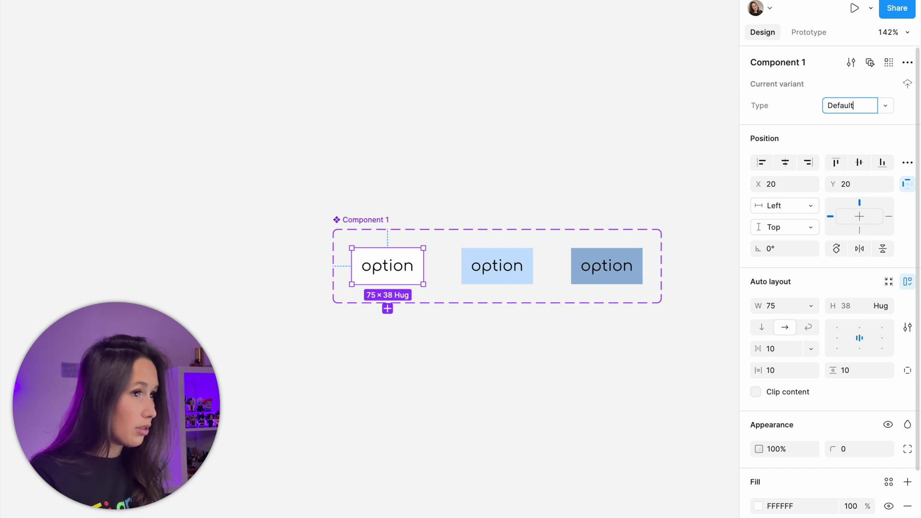
{"action": "key", "text": "Return"}
Set the light blue variant's Type value to "Hover".
{"action": "left_click", "coordinate": [497, 266]}
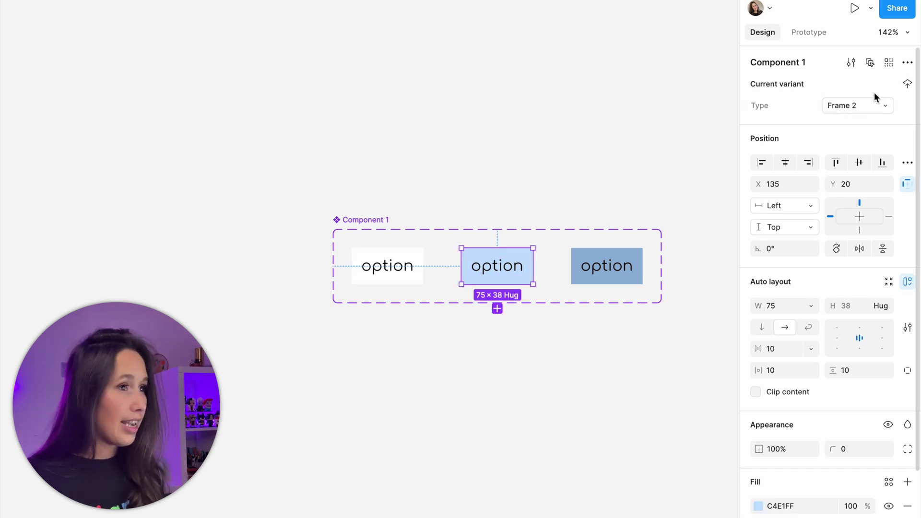
{"action": "left_click", "coordinate": [855, 107]}
{"action": "type", "text": "Hover"}
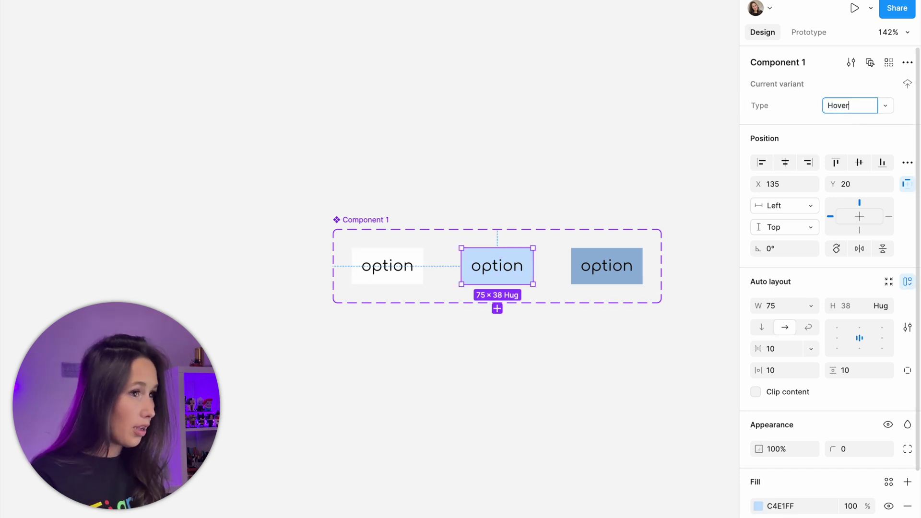
{"action": "key", "text": "Return"}
Set the darker blue variant's Type value to "Pressed".
{"action": "left_click", "coordinate": [607, 266]}
{"action": "left_click", "coordinate": [871, 106]}
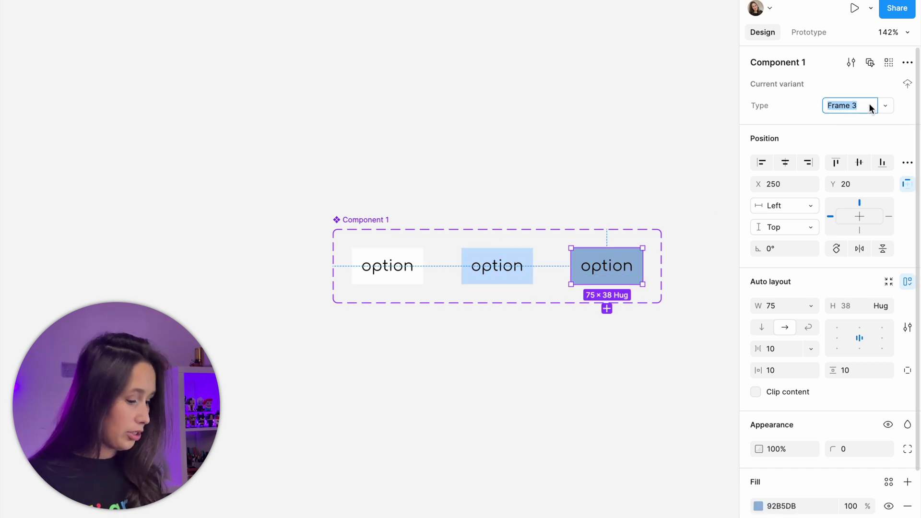
{"action": "type", "text": "Pressed"}
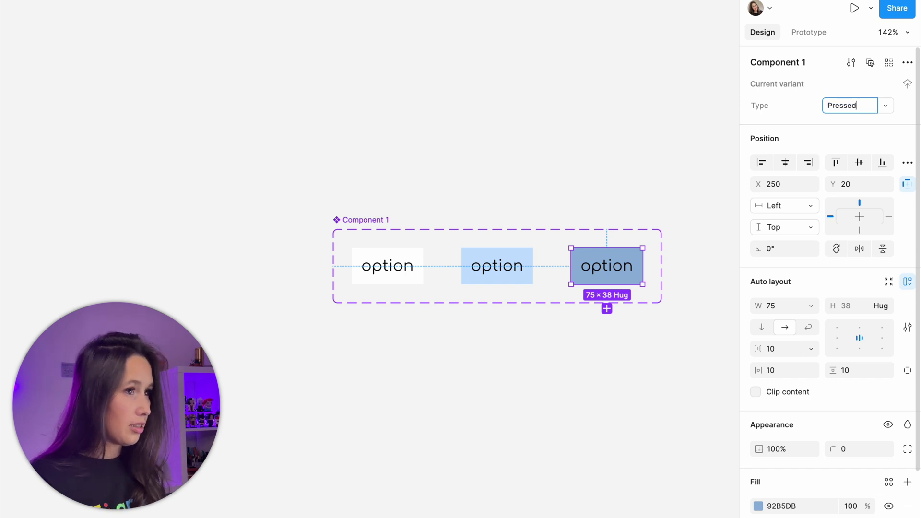
{"action": "key", "text": "Return"}
{"action": "left_click", "coordinate": [575, 134]}
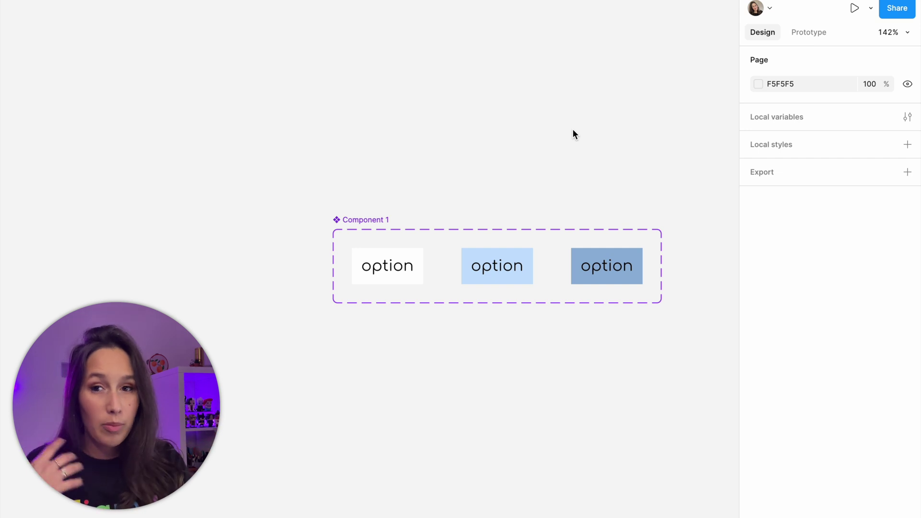
Rename the component set to "Dropdown option".
{"action": "double_click", "coordinate": [369, 218]}
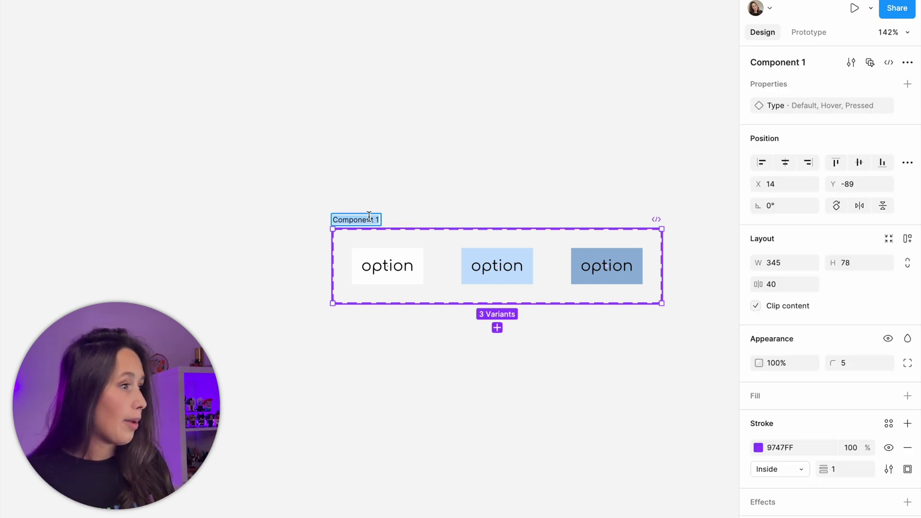
{"action": "type", "text": "Dropdown option"}
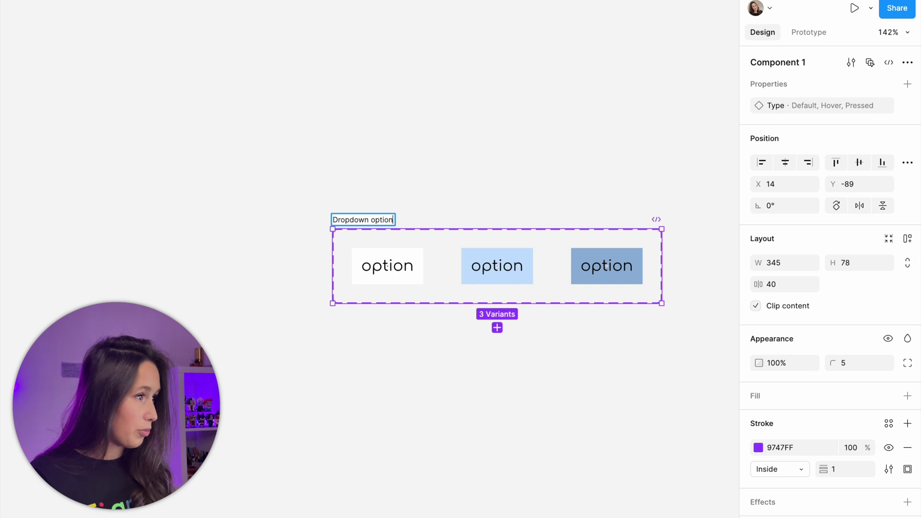
{"action": "key", "text": "Return"}
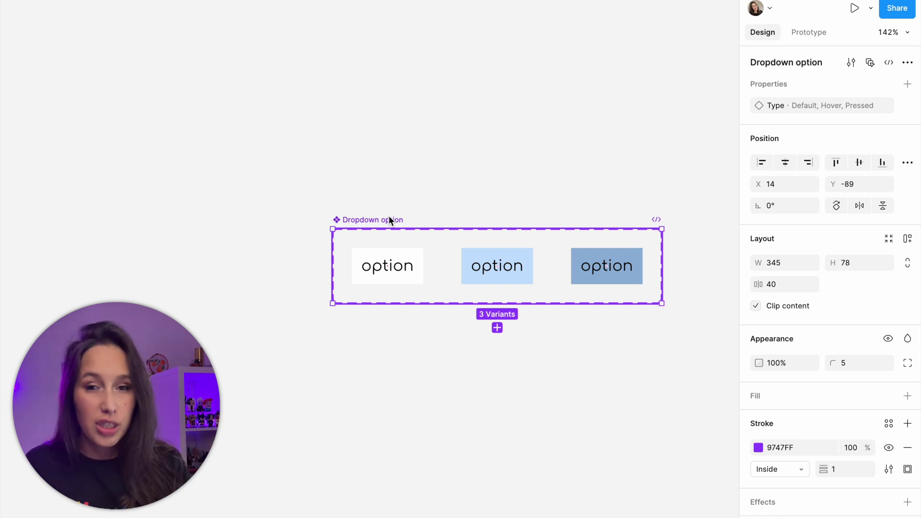
{"action": "left_click", "coordinate": [686, 60]}
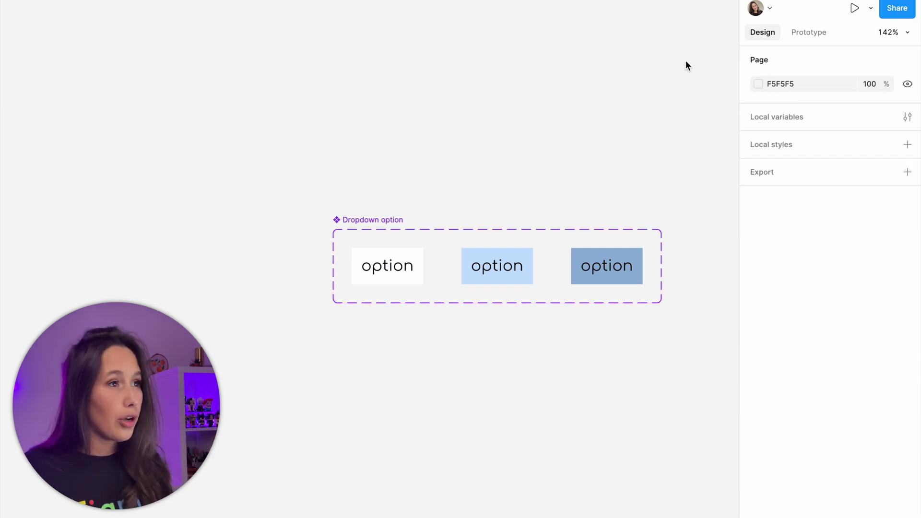
Connect the Default variant to the Hover variant with a While hovering, Change to interaction, keeping the Smart animate animation.
{"action": "left_click", "coordinate": [793, 32]}
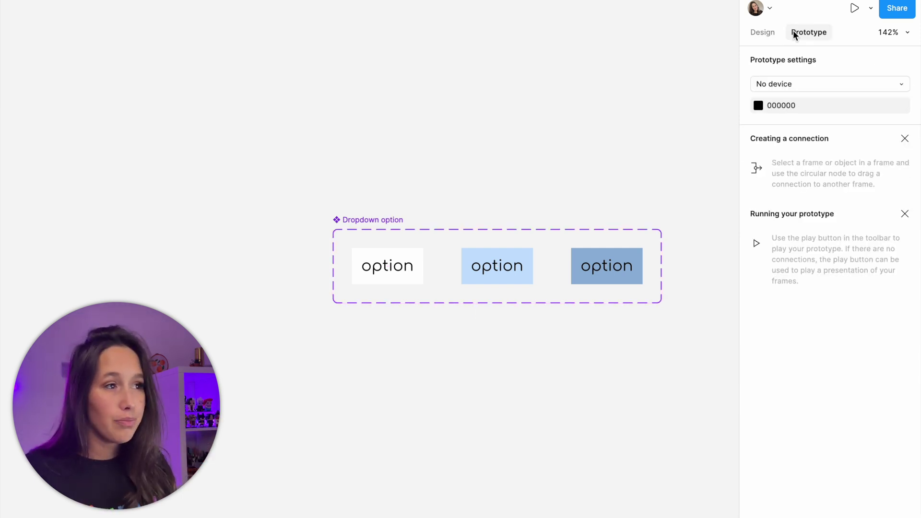
{"action": "left_click", "coordinate": [413, 256]}
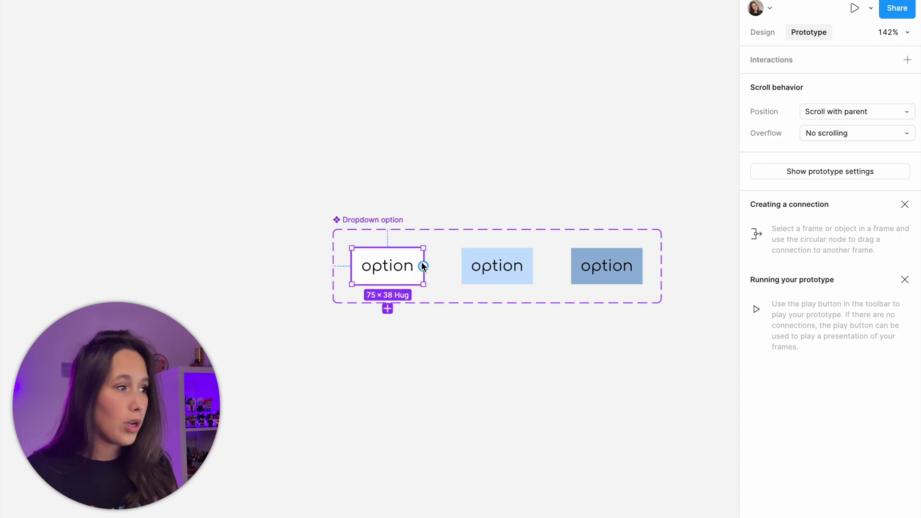
{"action": "left_click_drag", "start_coordinate": [423, 266], "coordinate": [478, 266]}
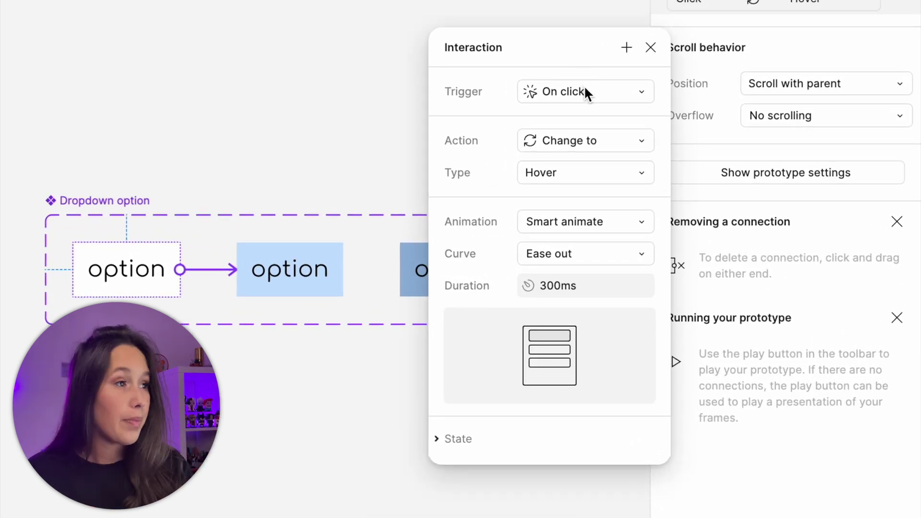
{"action": "left_click", "coordinate": [585, 88]}
{"action": "left_click", "coordinate": [591, 140]}
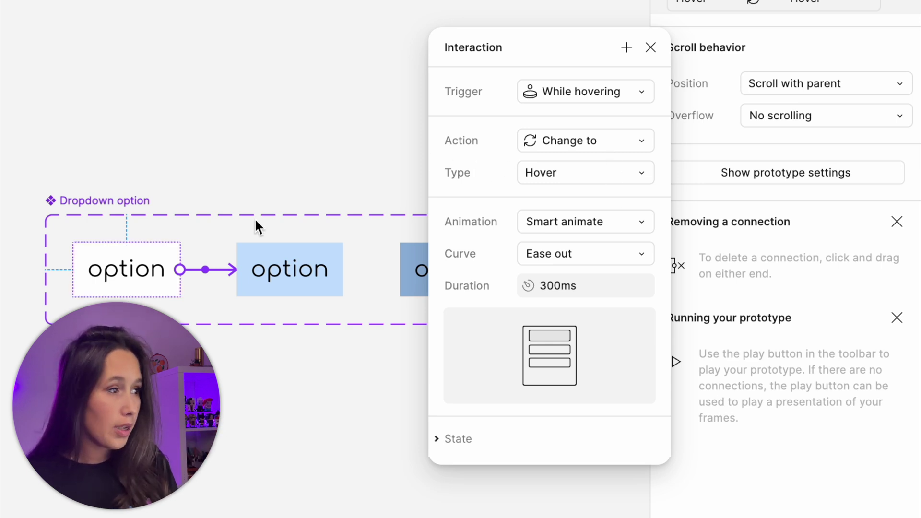
{"action": "left_click", "coordinate": [594, 221]}
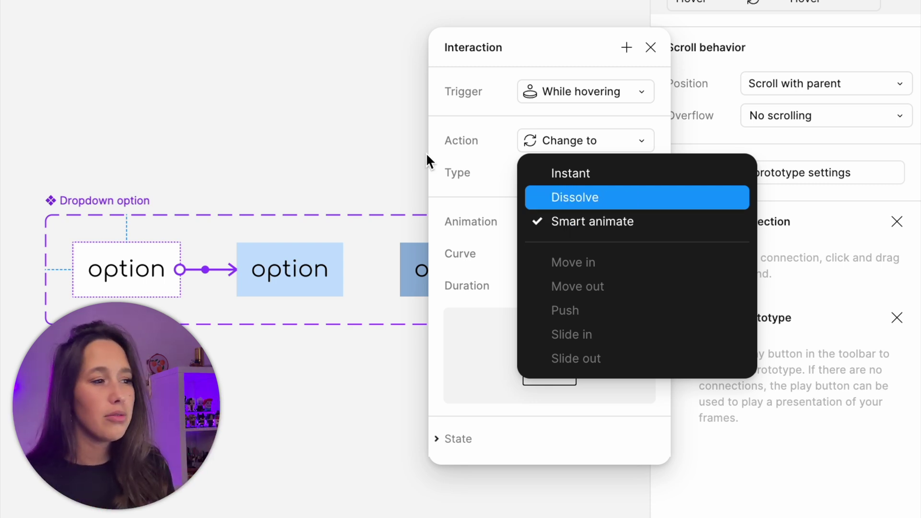
{"action": "key", "text": "Escape"}
{"action": "left_click", "coordinate": [346, 165]}
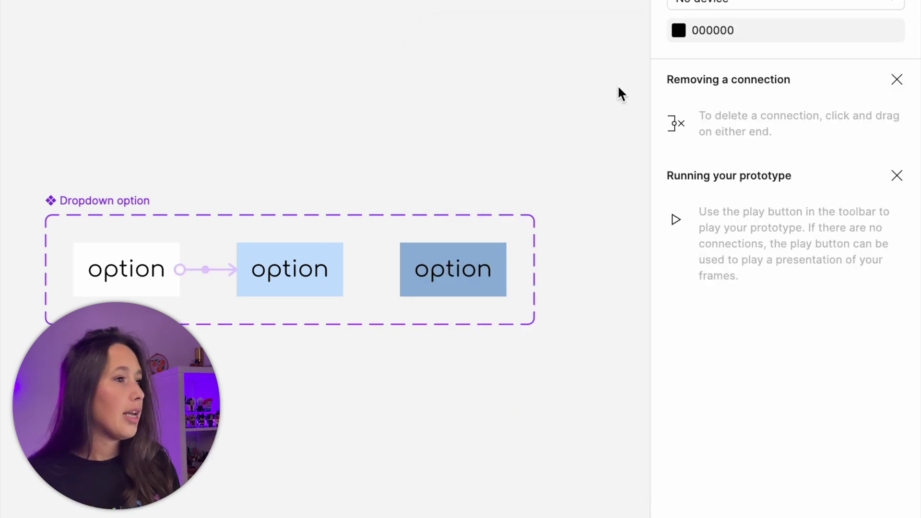
Connect the Hover variant to the Pressed variant with a While pressing, Change to interaction.
{"action": "left_click", "coordinate": [324, 271]}
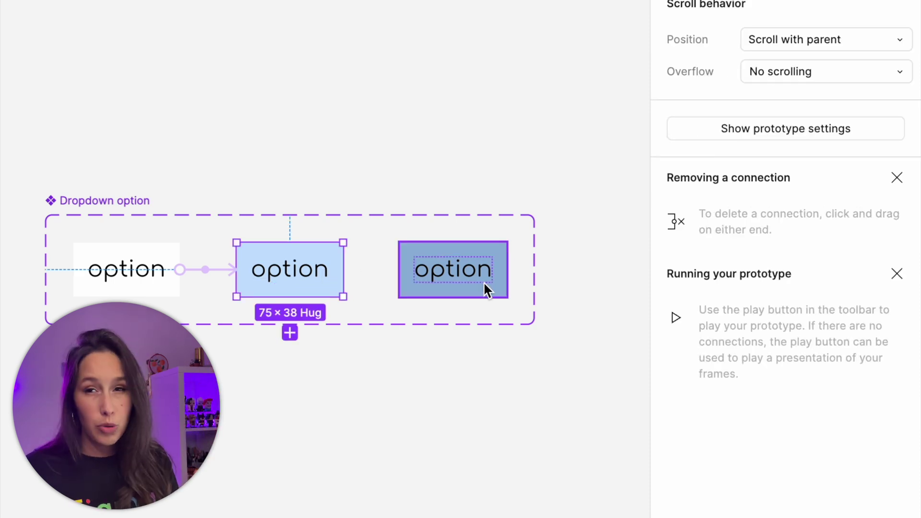
{"action": "left_click_drag", "start_coordinate": [405, 272], "coordinate": [422, 267]}
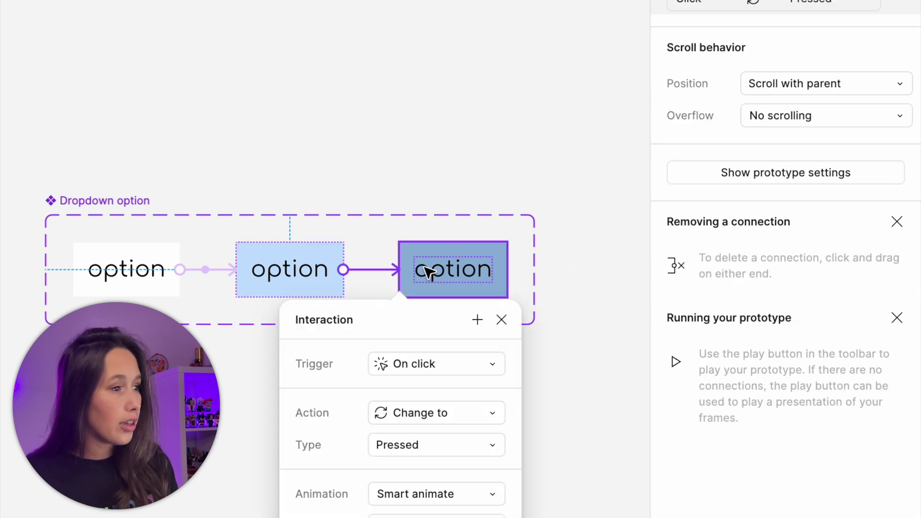
{"action": "left_click", "coordinate": [439, 363]}
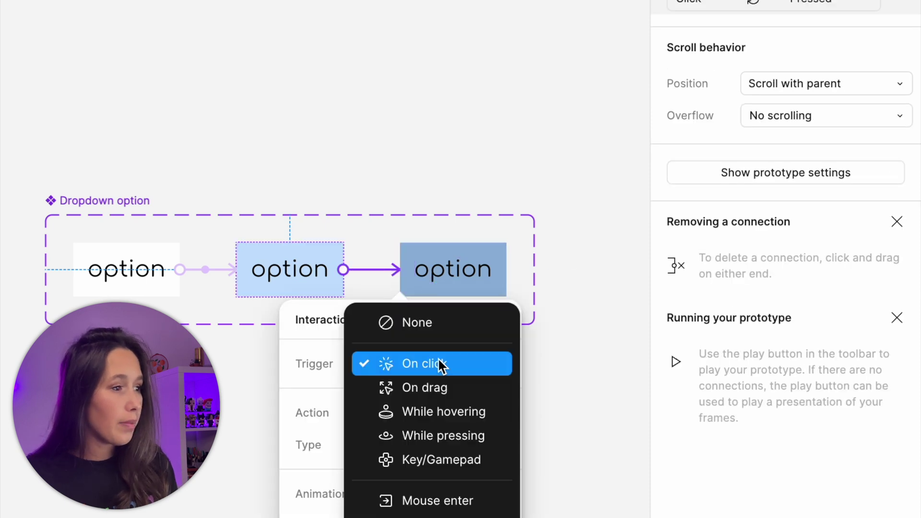
{"action": "left_click", "coordinate": [466, 436]}
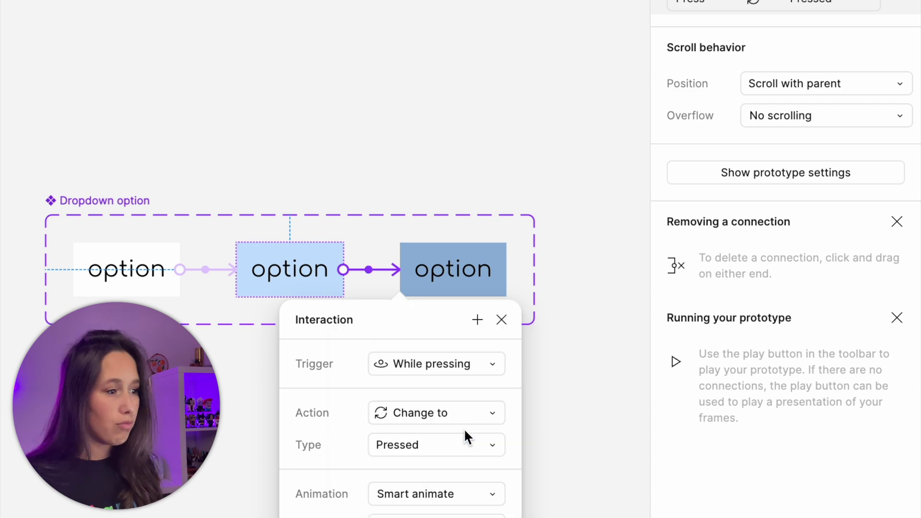
{"action": "left_click", "coordinate": [507, 317]}
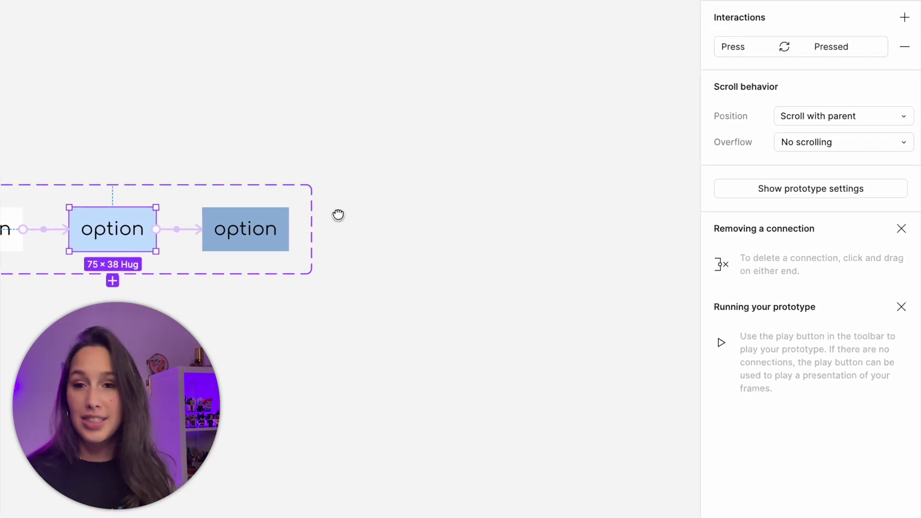
{"action": "left_click", "coordinate": [516, 213]}
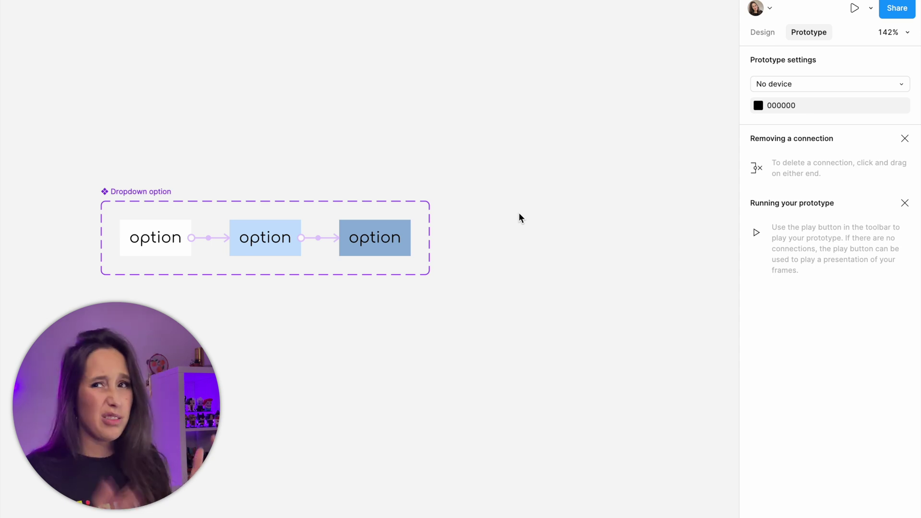
Draw a test frame about 204 × 236 beside the component set and place an instance of the Default variant inside it.
{"action": "key", "text": "f"}
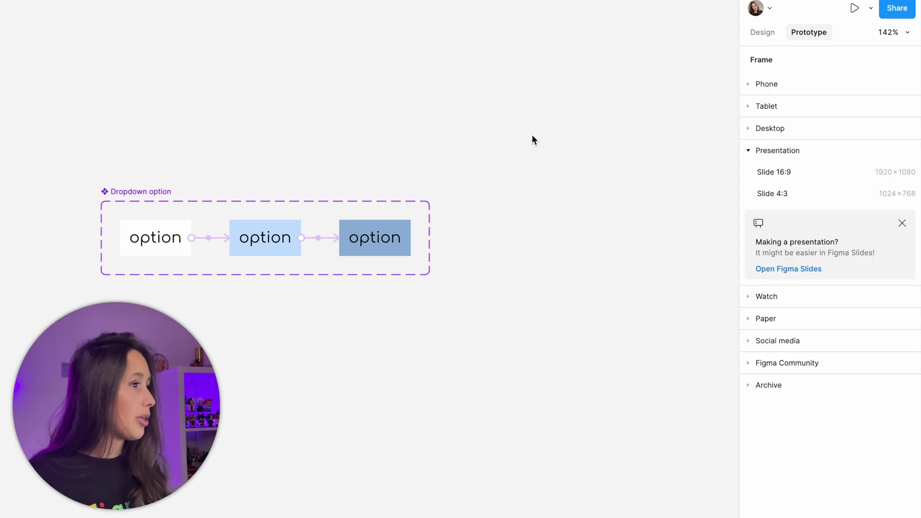
{"action": "left_click_drag", "start_coordinate": [528, 134], "coordinate": [722, 358]}
{"action": "left_click", "coordinate": [763, 32]}
{"action": "left_click", "coordinate": [177, 230]}
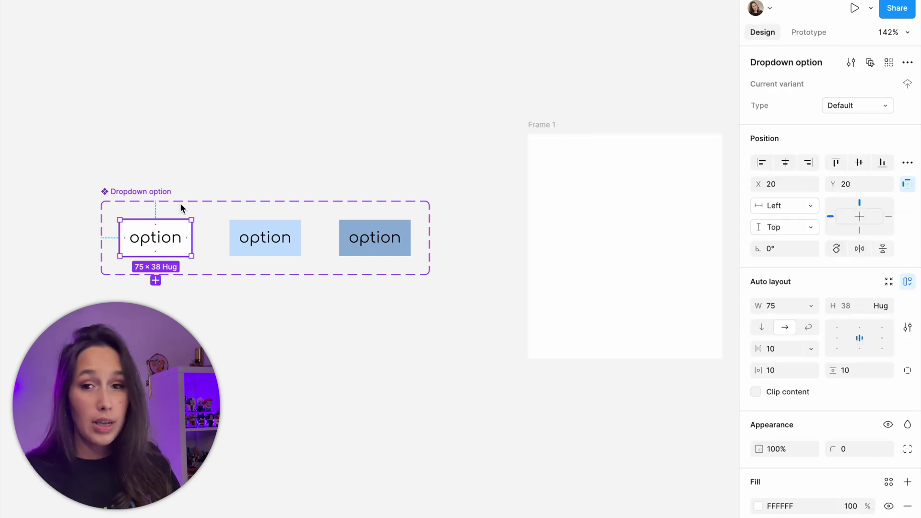
{"action": "left_click", "coordinate": [181, 205]}
{"action": "left_click", "coordinate": [168, 241]}
{"action": "key", "text": "ctrl+c"}
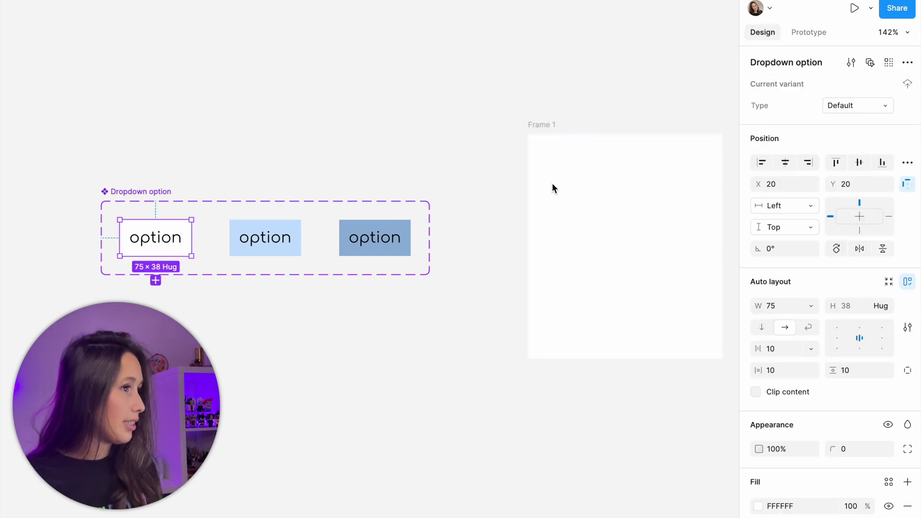
{"action": "left_click", "coordinate": [563, 180]}
{"action": "key", "text": "ctrl+v"}
{"action": "left_click_drag", "start_coordinate": [566, 185], "coordinate": [609, 239]}
Preview the test frame to try the option's hover and press states, and delete the frame after closing the preview.
{"action": "left_click", "coordinate": [553, 130]}
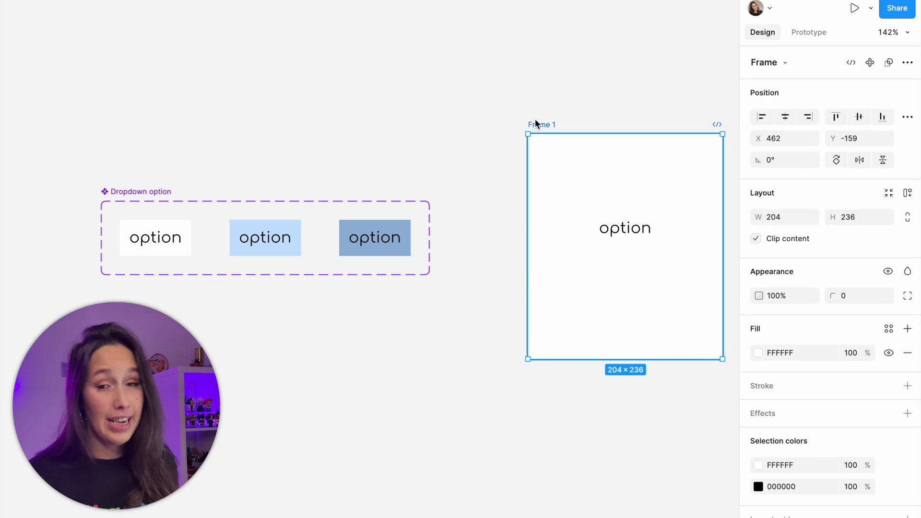
{"action": "key", "text": "shift+space"}
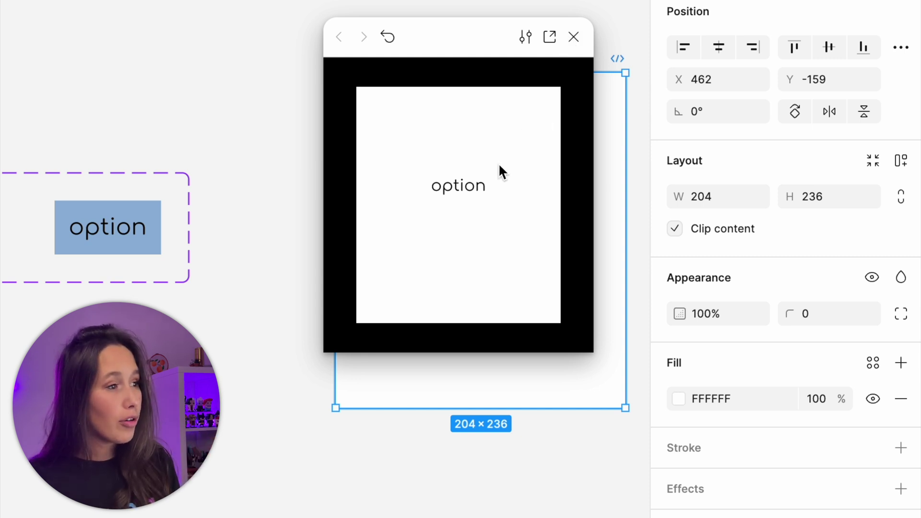
{"action": "left_click", "coordinate": [488, 186]}
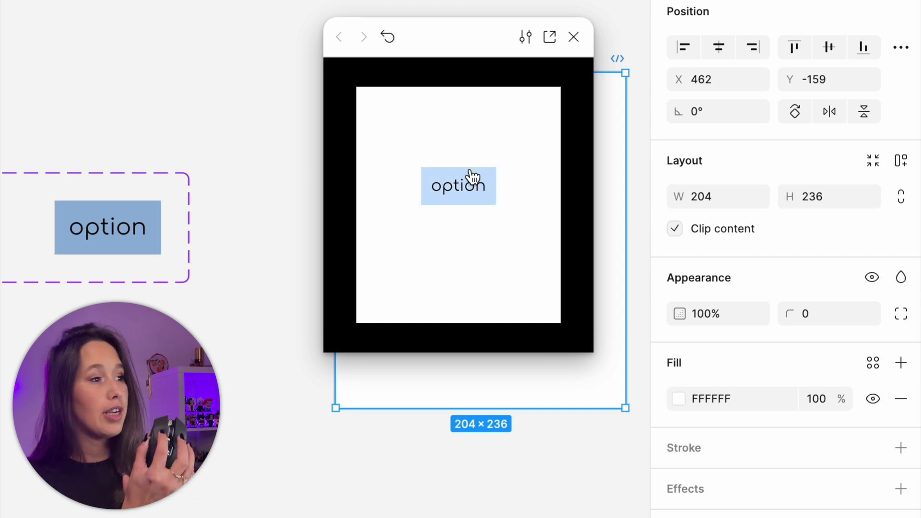
{"action": "left_click", "coordinate": [472, 177]}
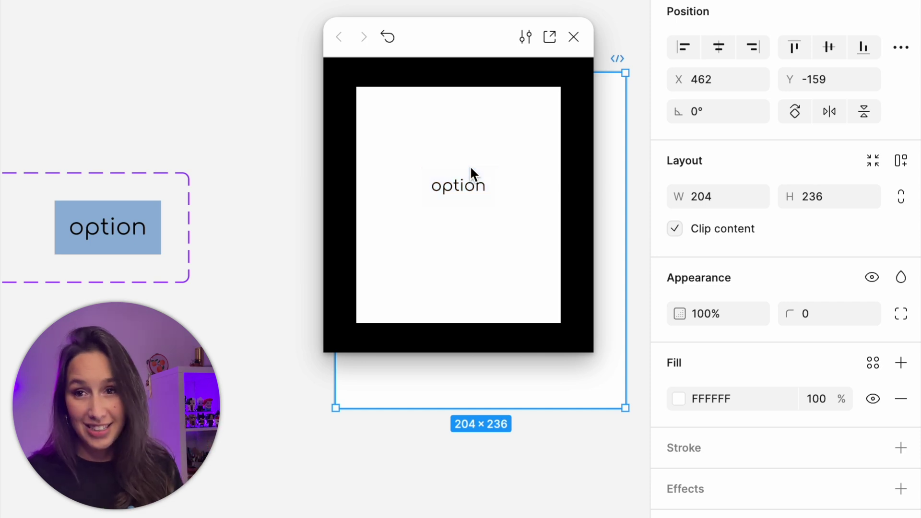
{"action": "key", "text": "Escape"}
{"action": "key", "text": "Delete"}
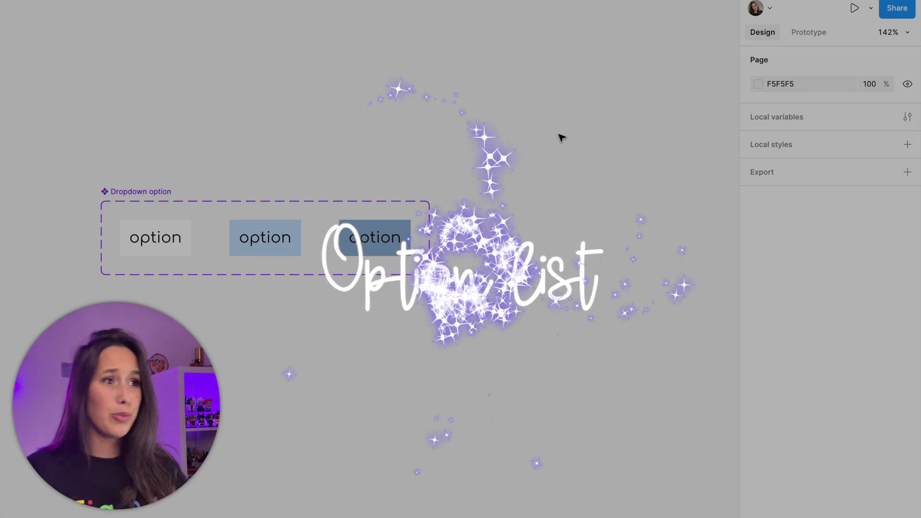
Place an instance of the Default variant on the empty canvas beside the component set and widen it to about 335.
{"action": "scroll", "coordinate": [564, 119], "scroll_direction": "right", "scroll_amount": 3}
{"action": "left_click", "coordinate": [74, 247]}
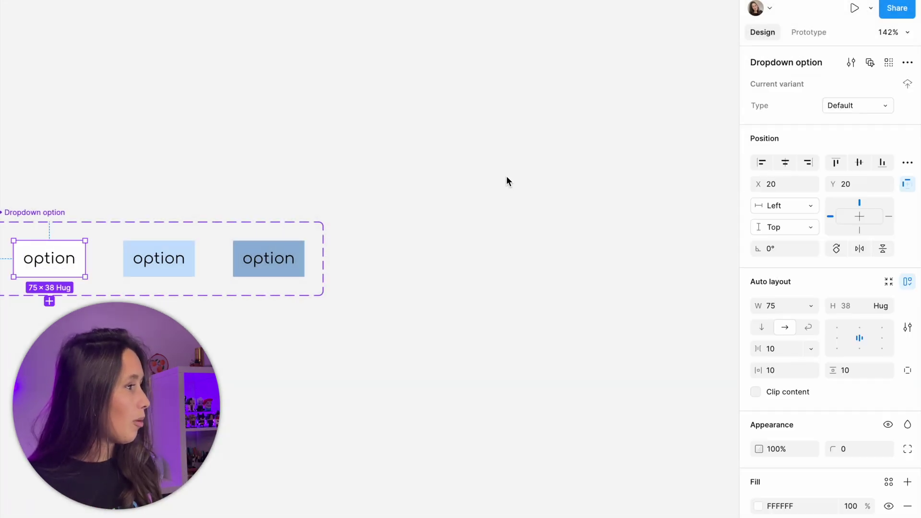
{"action": "right_click", "coordinate": [507, 175]}
{"action": "left_click", "coordinate": [547, 187]}
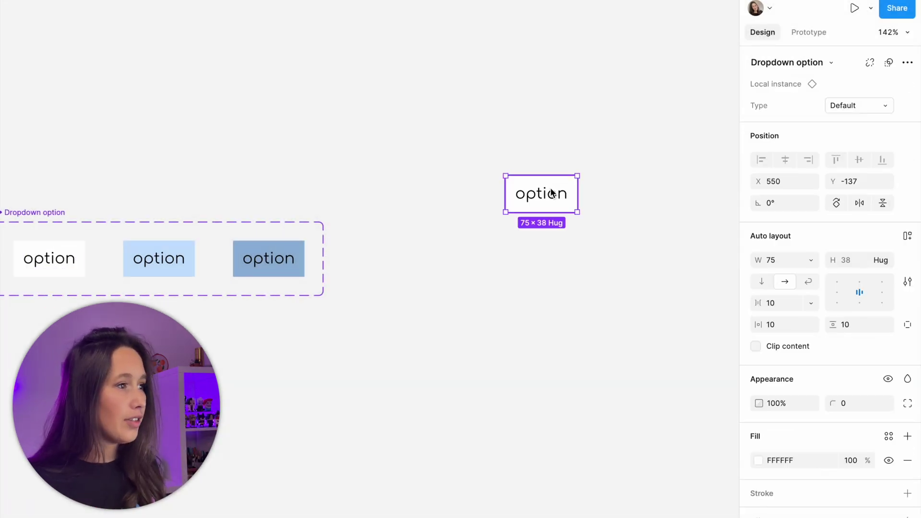
{"action": "left_click_drag", "start_coordinate": [552, 192], "coordinate": [620, 201]}
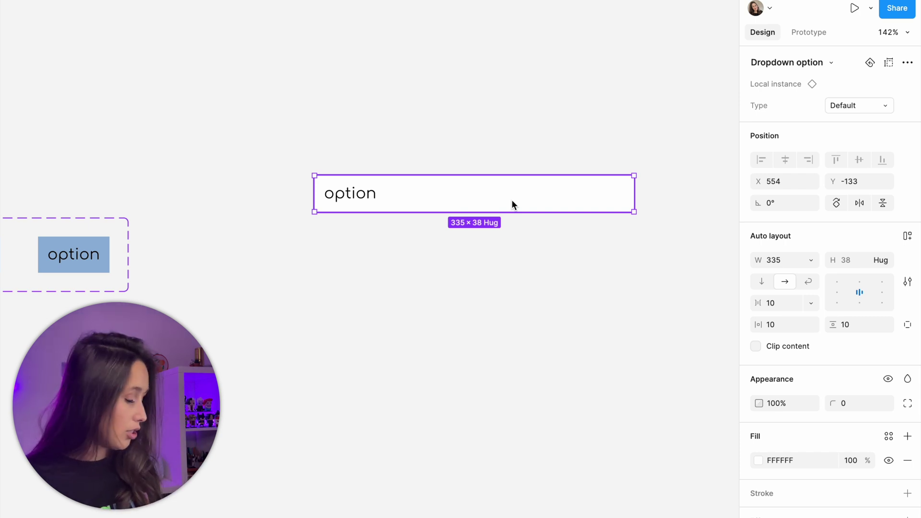
Wrap the widened option in a vertical auto layout frame with horizontal padding, vertical padding and item spacing all set to 0.
{"action": "key", "text": "shift+a"}
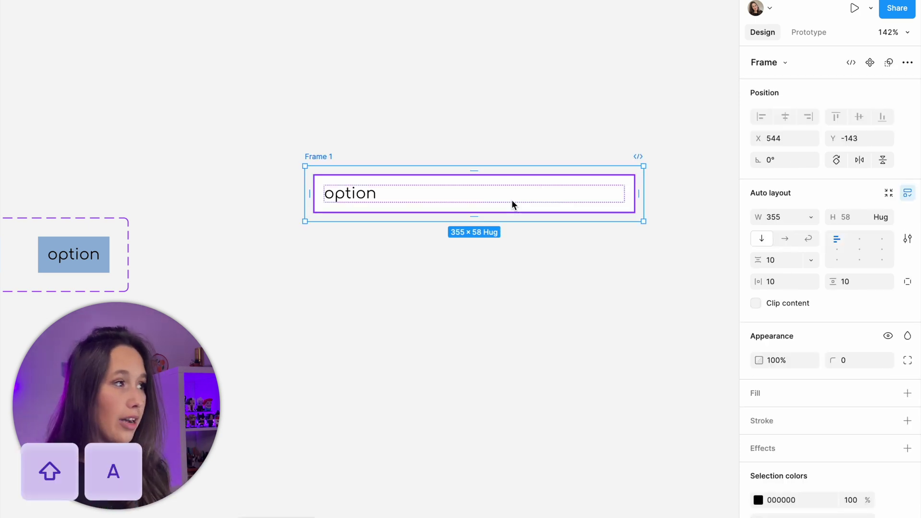
{"action": "left_click", "coordinate": [772, 281]}
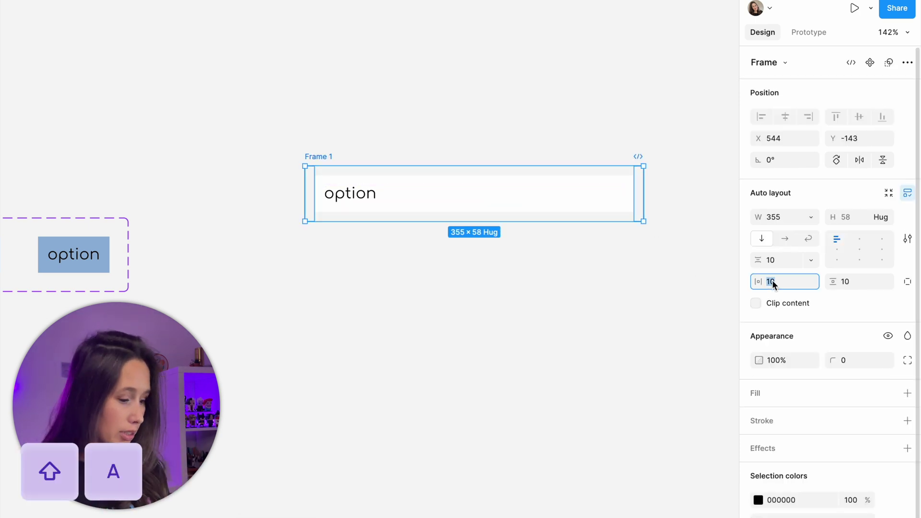
{"action": "key", "text": "BackSpace"}
{"action": "key", "text": "Return"}
{"action": "left_click", "coordinate": [861, 282]}
{"action": "key", "text": "BackSpace"}
{"action": "key", "text": "BackSpace"}
{"action": "type", "text": "0"}
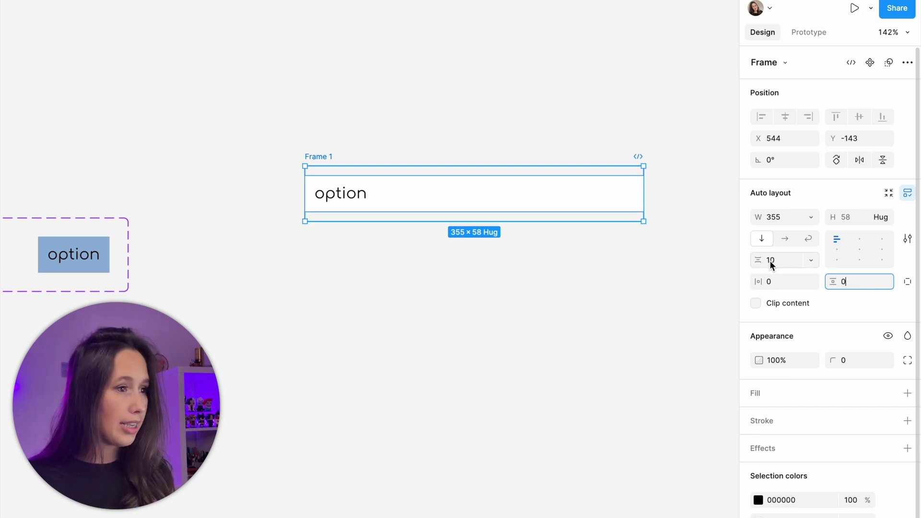
{"action": "key", "text": "Return"}
{"action": "left_click", "coordinate": [771, 260]}
{"action": "type", "text": "0"}
{"action": "key", "text": "Return"}
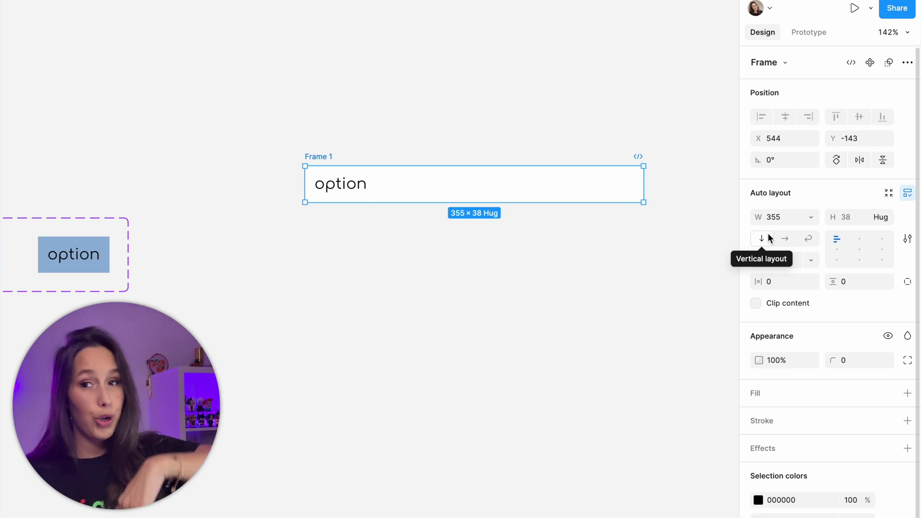
Duplicate the option three times inside the auto layout frame and vary the repeated texts with the AI Replace content suggestion.
{"action": "key", "text": "Return"}
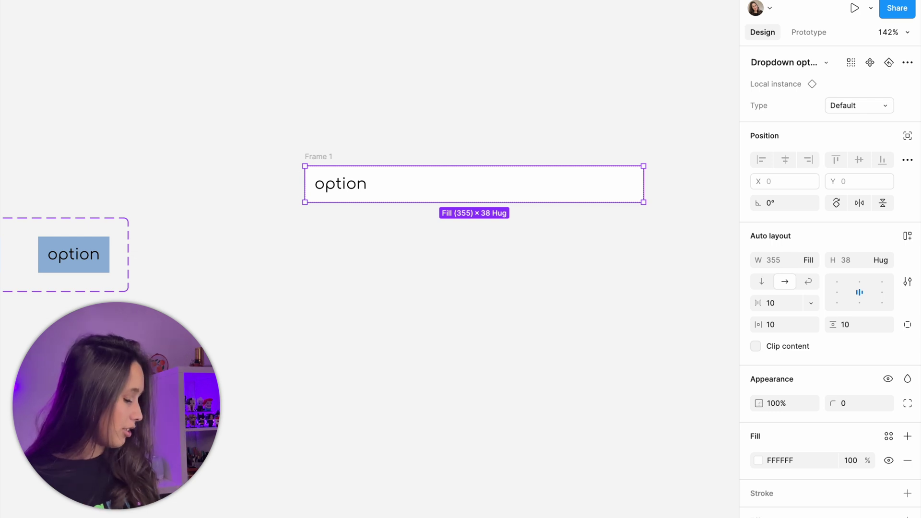
{"action": "key", "text": "super+d"}
{"action": "key", "text": "super+d"}
{"action": "key", "text": "super+d"}
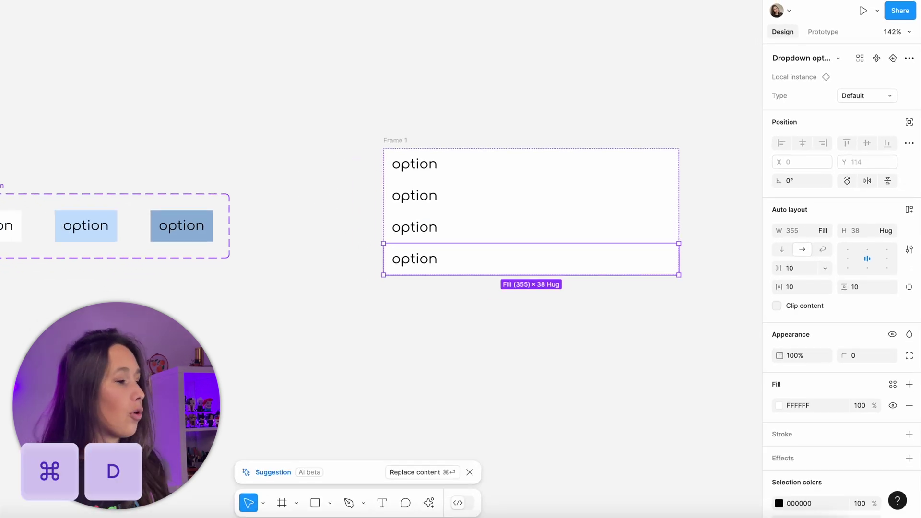
{"action": "left_click", "coordinate": [413, 476]}
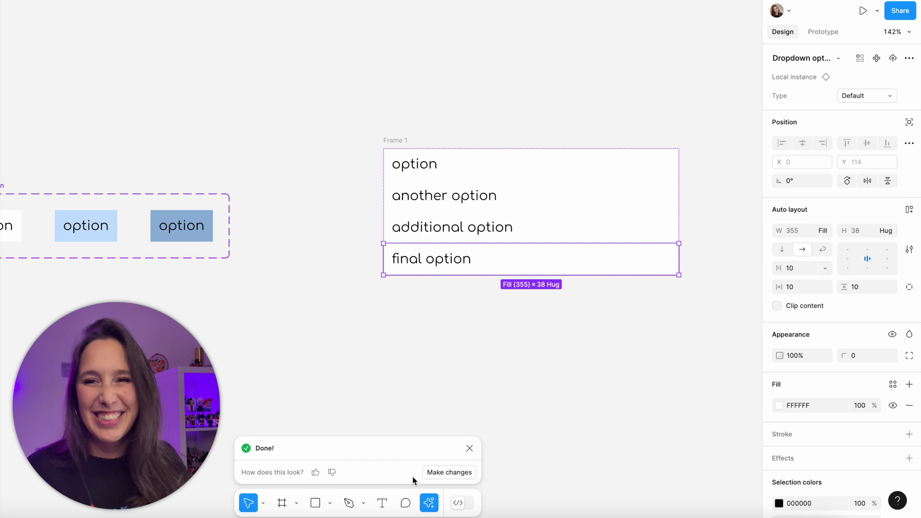
{"action": "left_click", "coordinate": [466, 378]}
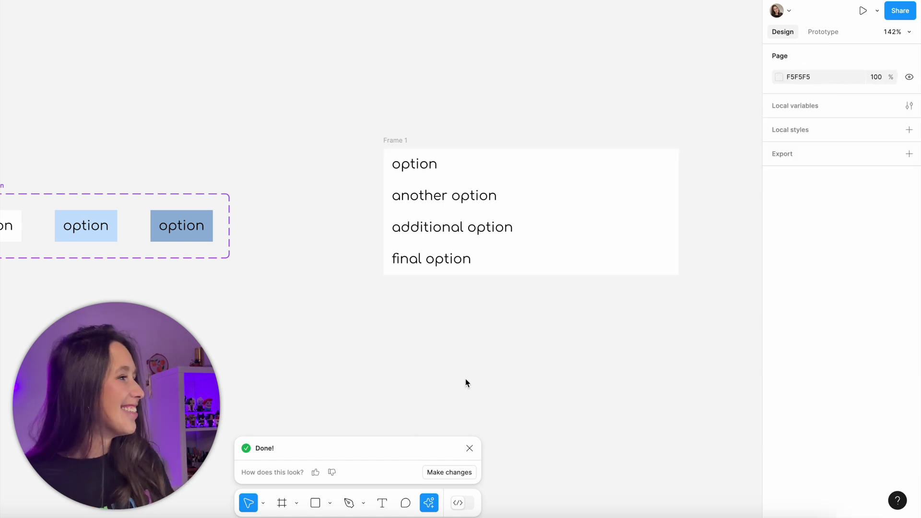
Preview the four-option list frame to check the hover behaviour of its options.
{"action": "left_click", "coordinate": [397, 141]}
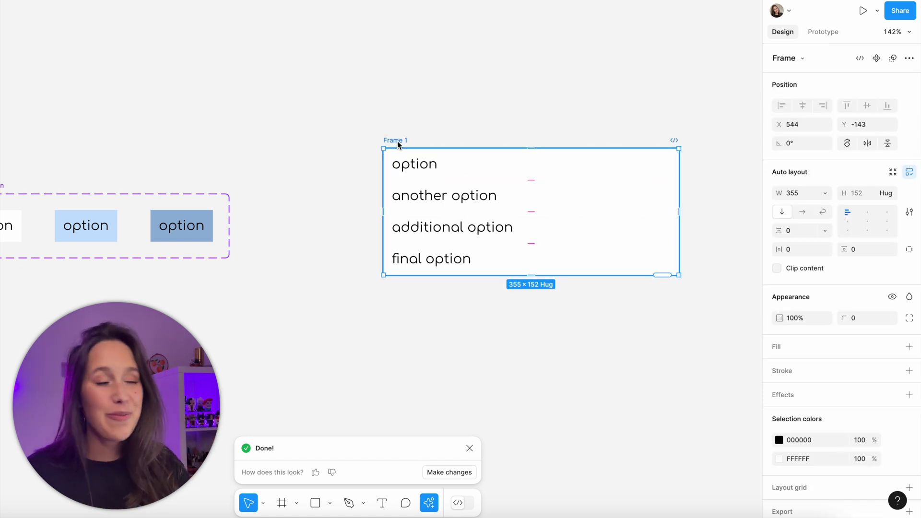
{"action": "left_click", "coordinate": [399, 121]}
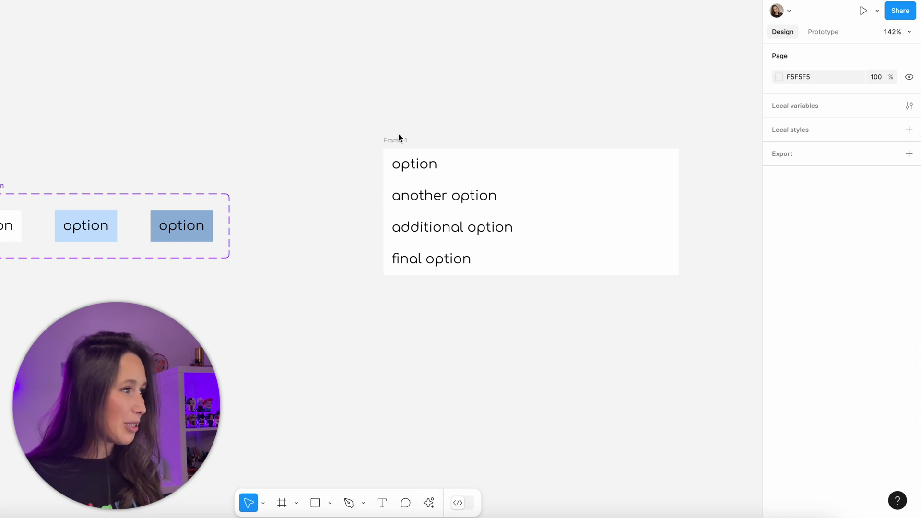
{"action": "left_click", "coordinate": [399, 139]}
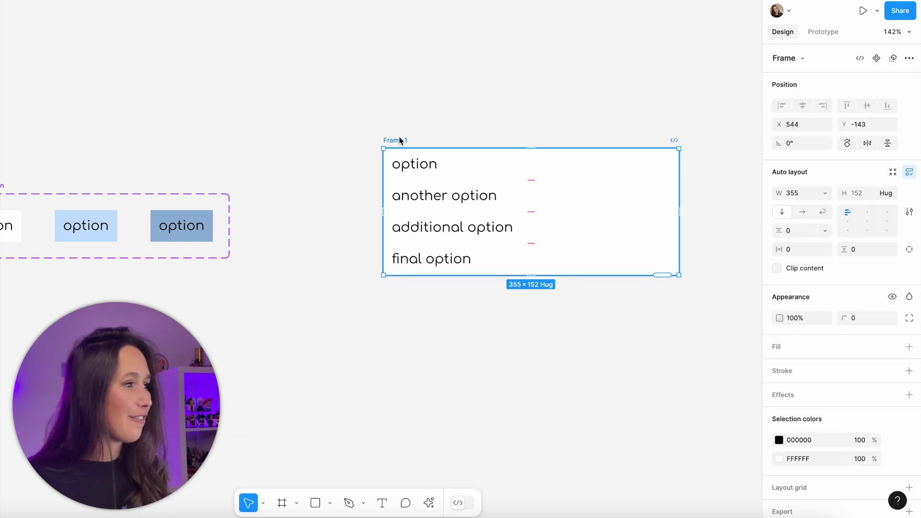
{"action": "key", "text": "shift+space"}
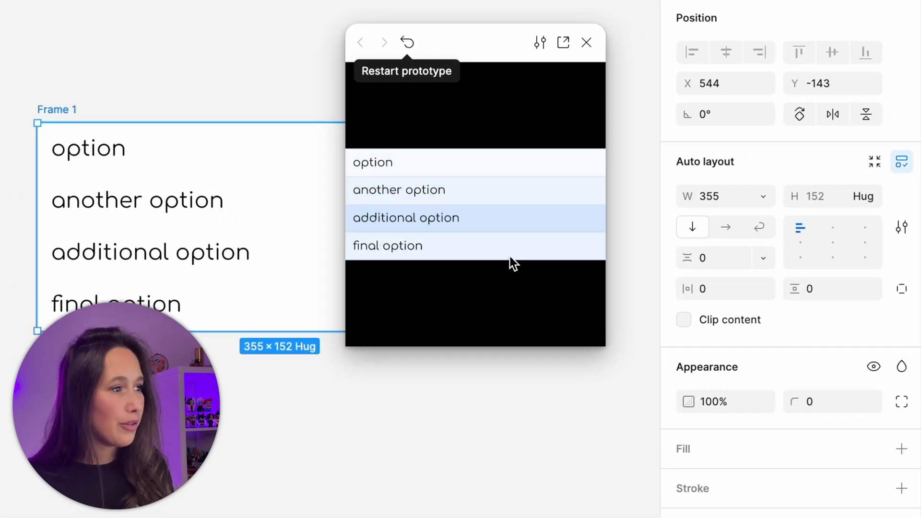
Enlarge the prototype preview, check how the options respond to hovering and pressing, and close it.
{"action": "left_click_drag", "start_coordinate": [557, 290], "coordinate": [480, 334]}
{"action": "left_click_drag", "start_coordinate": [206, 422], "coordinate": [105, 422]}
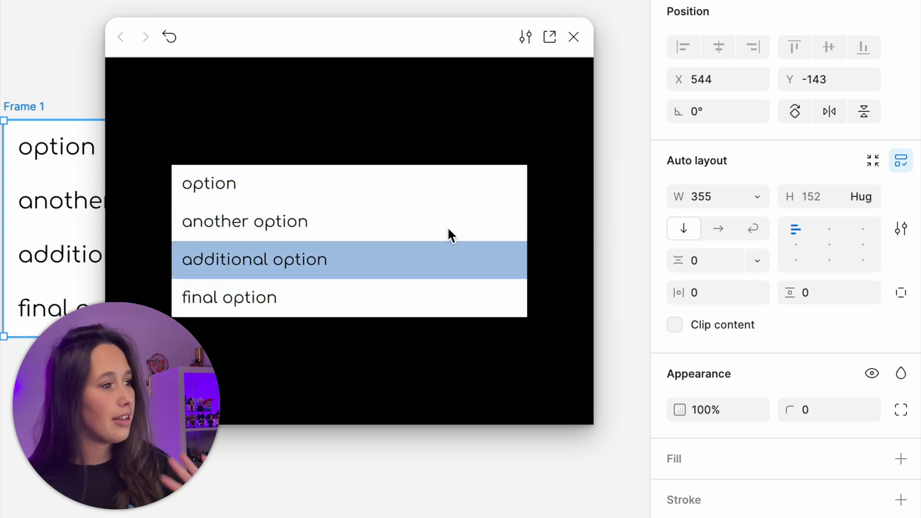
{"action": "left_click", "coordinate": [574, 37]}
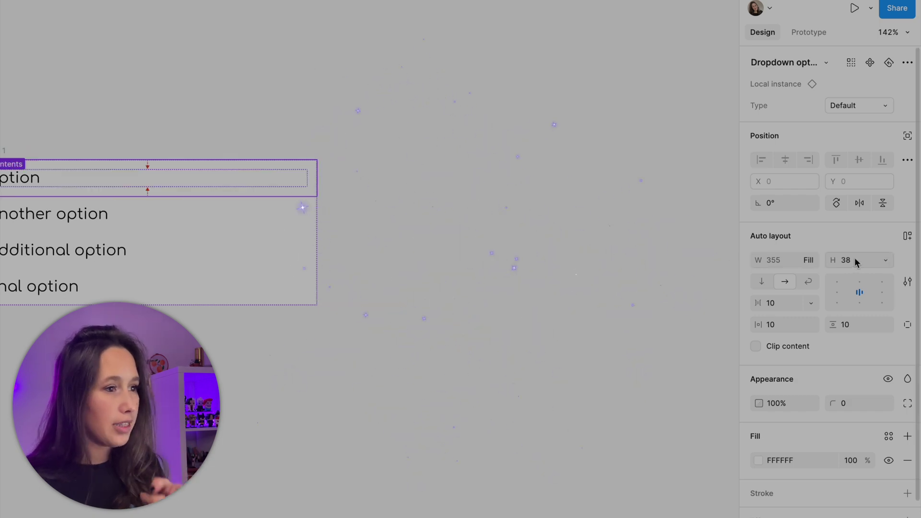
Draw a frame about 38 high on the empty canvas beside the option list and set its width to 355.
{"action": "left_click", "coordinate": [613, 245]}
{"action": "left_click_drag", "start_coordinate": [613, 245], "coordinate": [511, 228]}
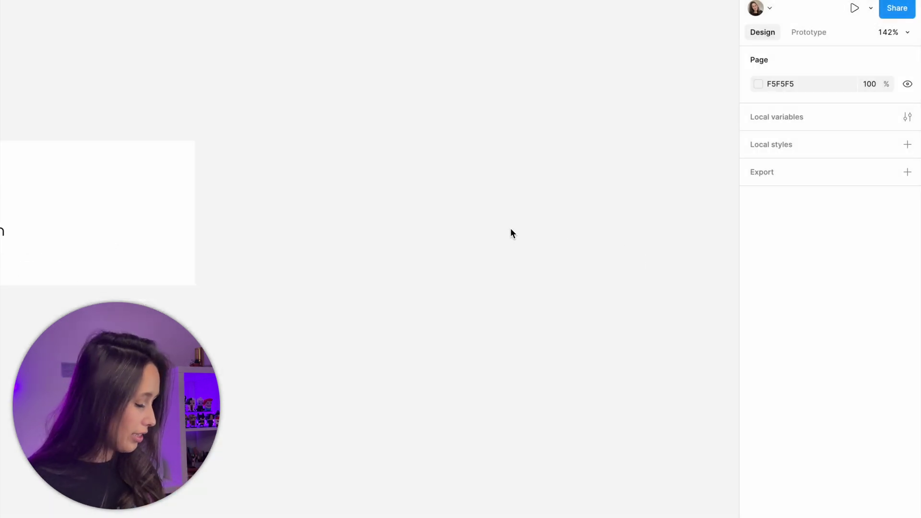
{"action": "key", "text": "f"}
{"action": "left_click_drag", "start_coordinate": [421, 187], "coordinate": [538, 224]}
{"action": "left_click", "coordinate": [782, 222]}
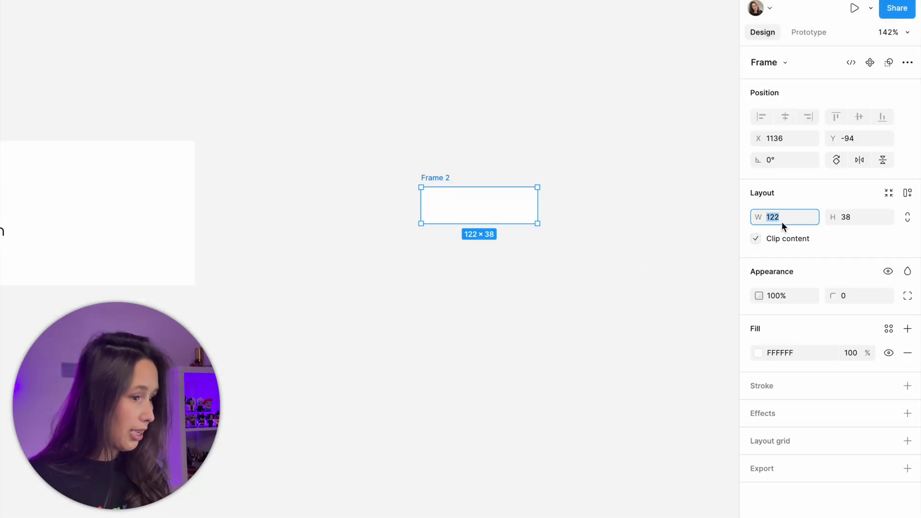
{"action": "type", "text": "355"}
{"action": "key", "text": "Tab"}
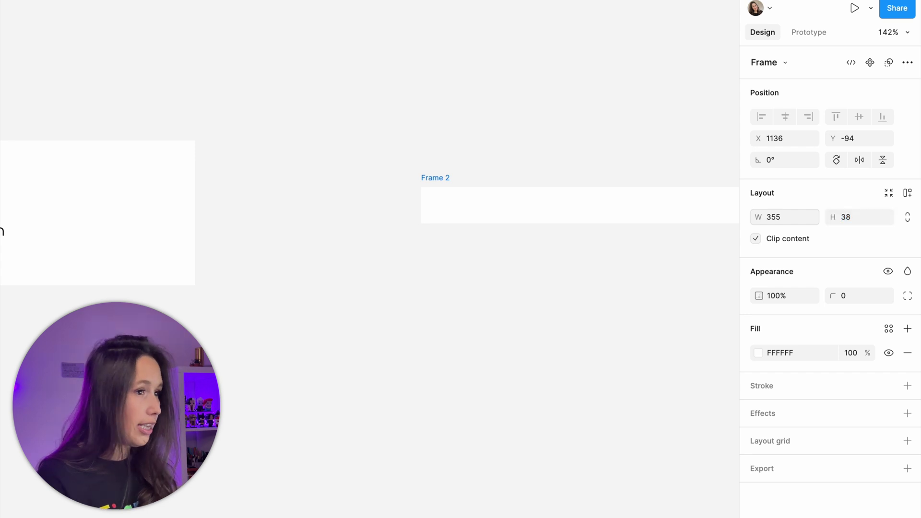
{"action": "key", "text": "Escape"}
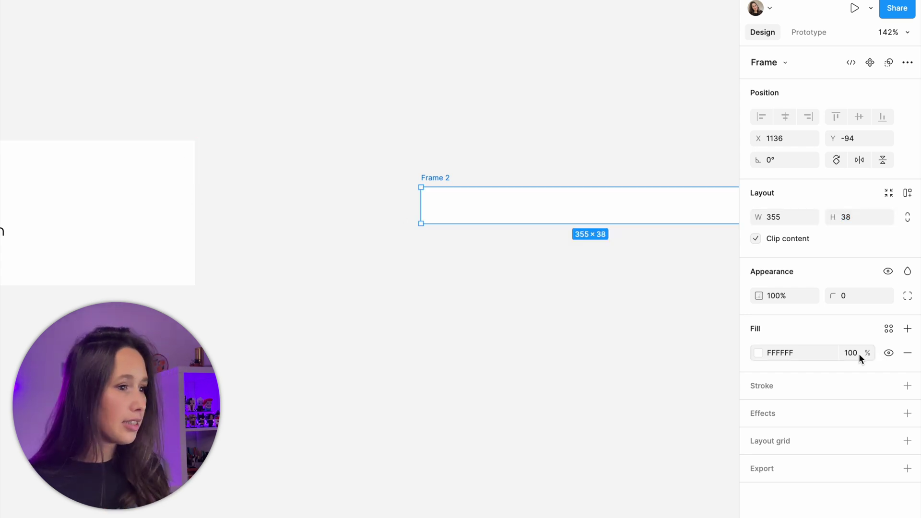
Give the new frame a corner radius of 5 and add a stroke.
{"action": "left_click", "coordinate": [858, 297]}
{"action": "type", "text": "5"}
{"action": "key", "text": "Return"}
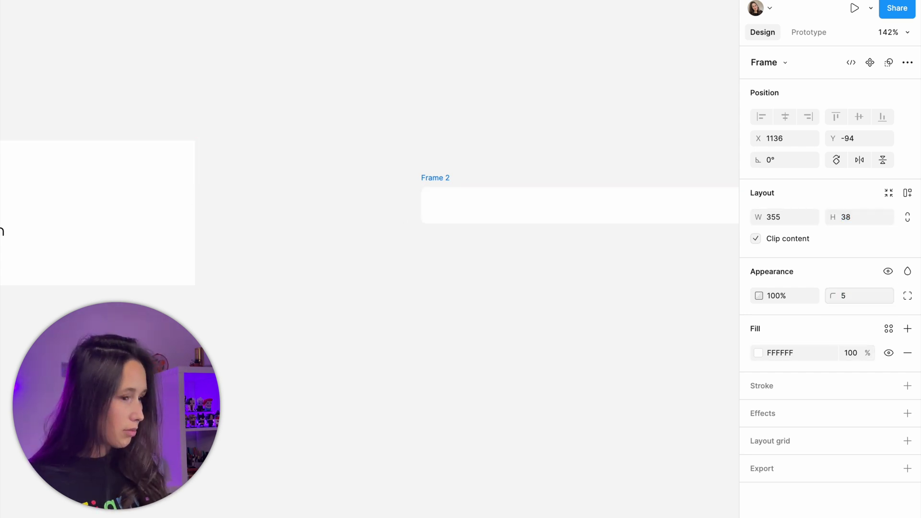
{"action": "left_click", "coordinate": [906, 386]}
{"action": "left_click", "coordinate": [376, 325]}
{"action": "scroll", "coordinate": [376, 325], "scroll_direction": "right", "scroll_amount": 5}
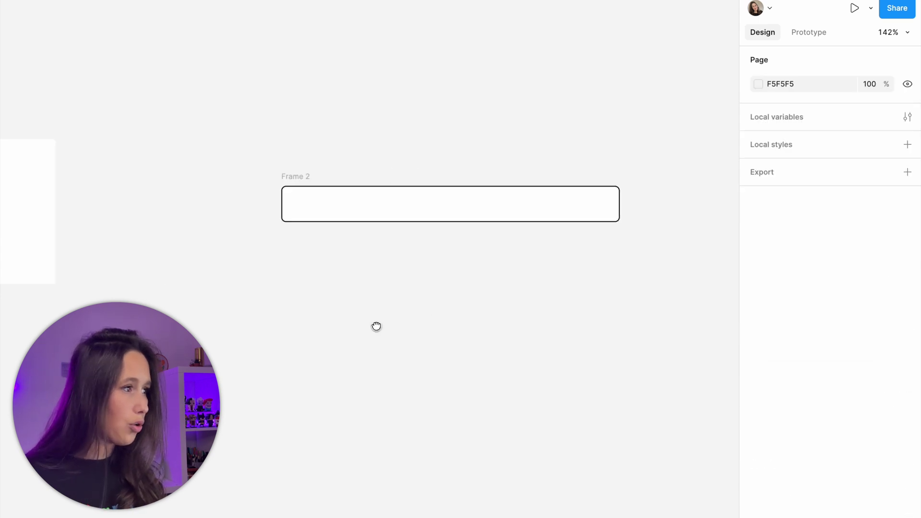
Rename the rounded frame as Dropdown and apply auto layout to it with a fixed width of 355.
{"action": "double_click", "coordinate": [263, 180]}
{"action": "type", "text": "Dropdown"}
{"action": "key", "text": "Return"}
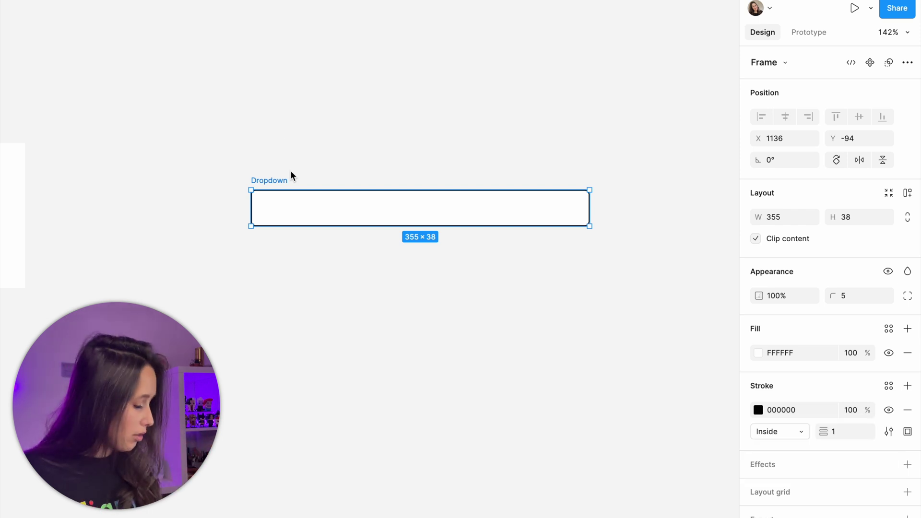
{"action": "key", "text": "shift+a"}
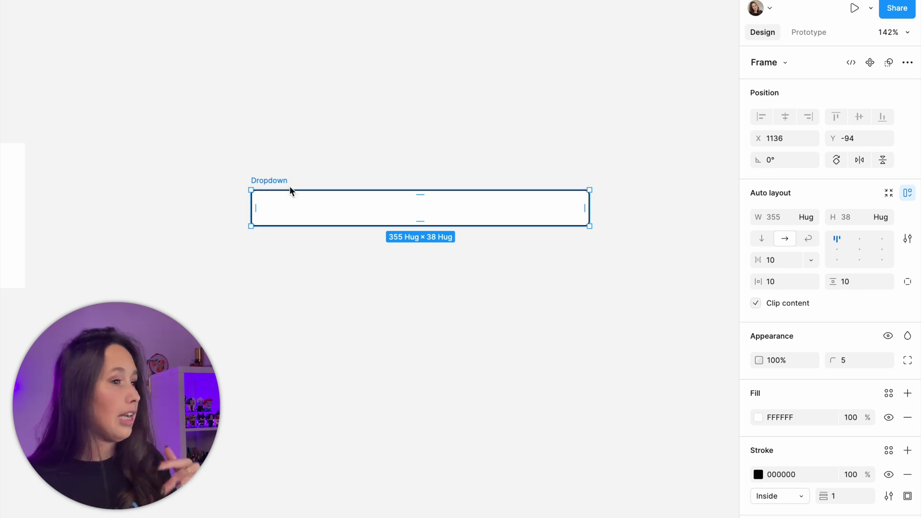
{"action": "left_click", "coordinate": [815, 217]}
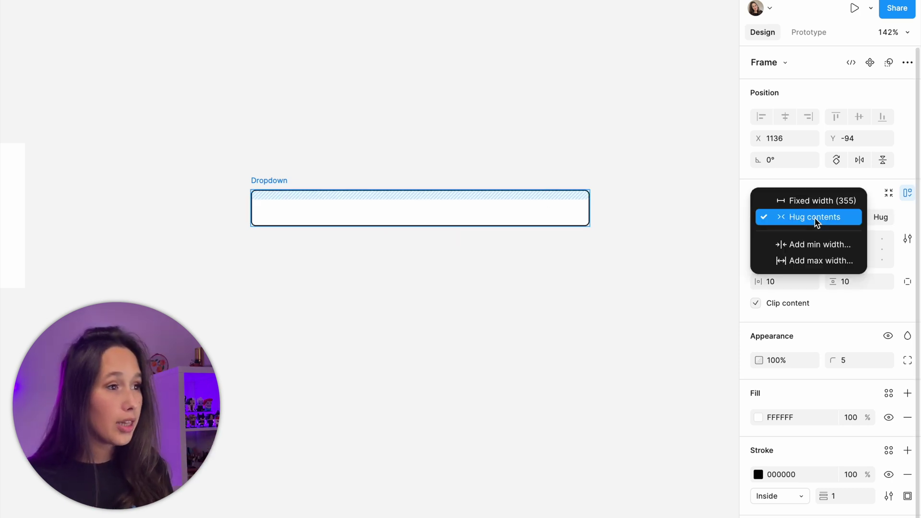
{"action": "left_click", "coordinate": [819, 206]}
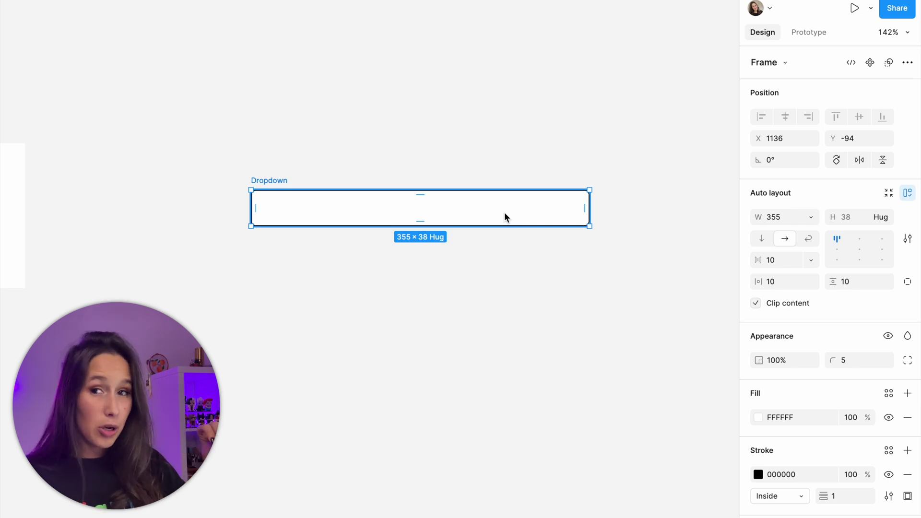
Add the text "Select" inside the Dropdown frame.
{"action": "key", "text": "t"}
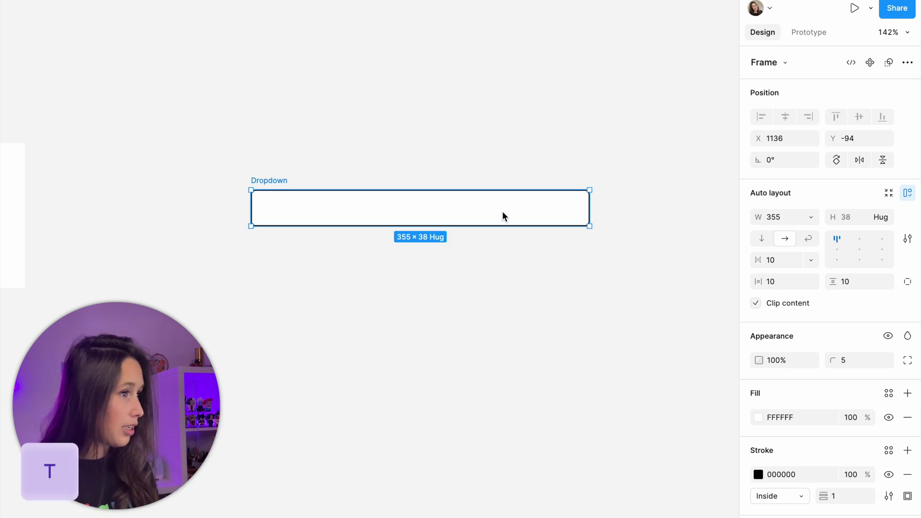
{"action": "left_click", "coordinate": [502, 211]}
{"action": "type", "text": "Select"}
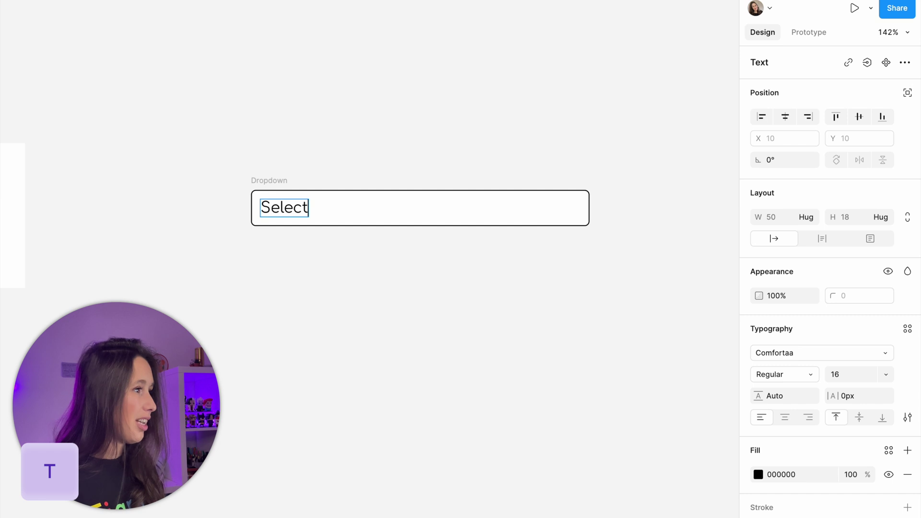
{"action": "key", "text": "Escape"}
{"action": "left_click", "coordinate": [517, 283]}
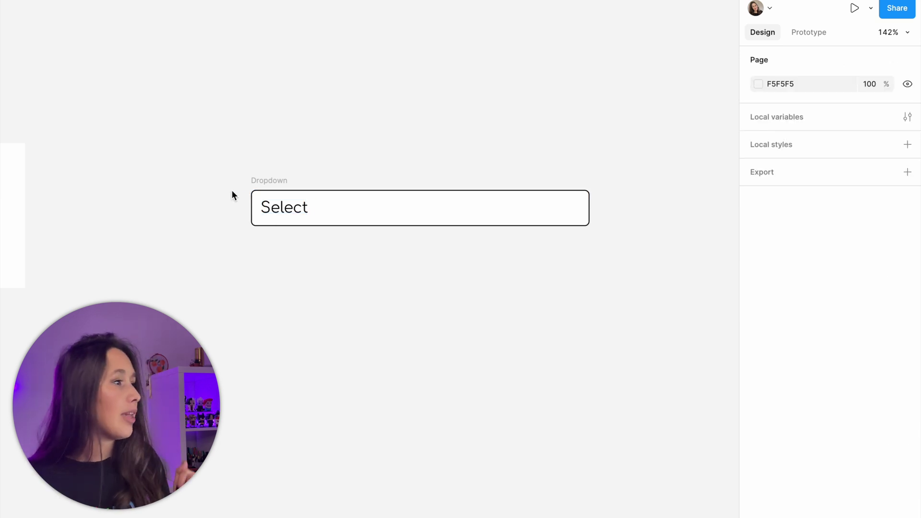
Draw a frame about 443 × 444 around the Dropdown frame so that it encloses it, leaving most of the space below.
{"action": "left_click", "coordinate": [286, 205]}
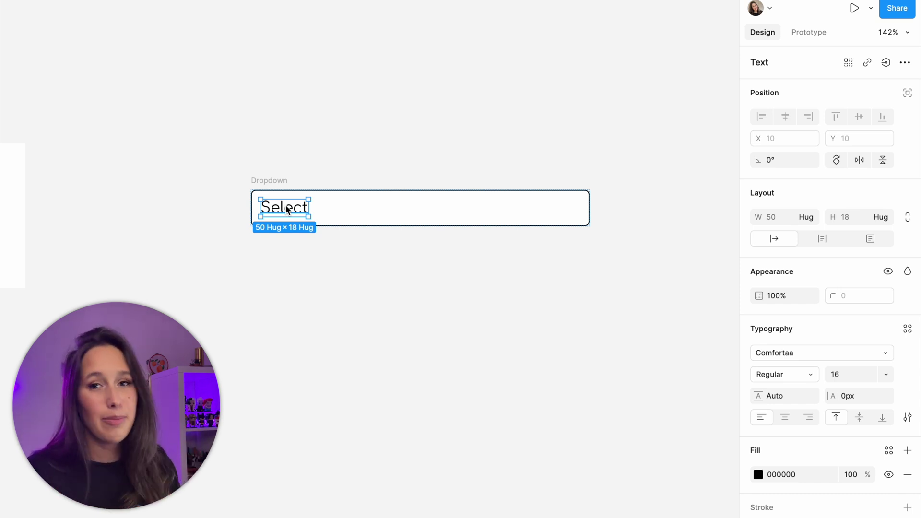
{"action": "left_click", "coordinate": [277, 175]}
{"action": "left_click", "coordinate": [268, 181]}
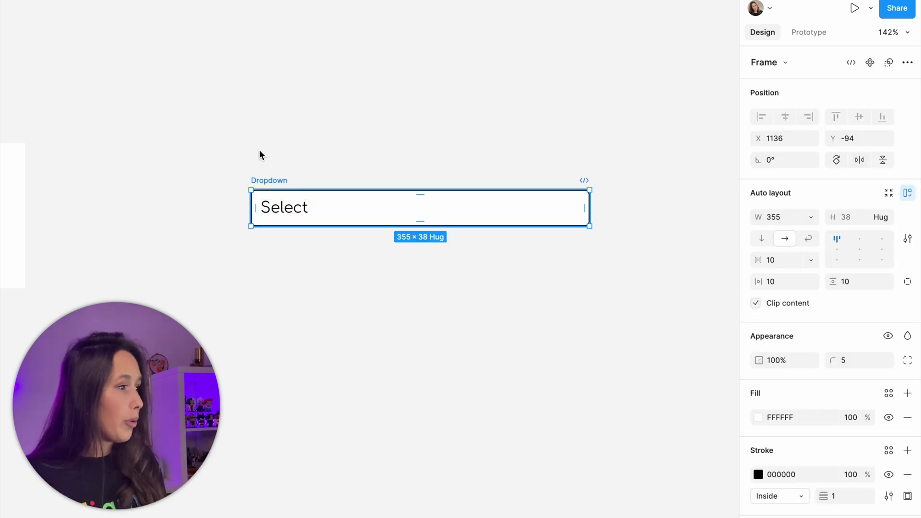
{"action": "left_click", "coordinate": [259, 154]}
{"action": "key", "text": "f"}
{"action": "left_click_drag", "start_coordinate": [207, 106], "coordinate": [630, 517]}
Add an on-click prototype interaction to the Dropdown frame.
{"action": "left_click", "coordinate": [394, 208]}
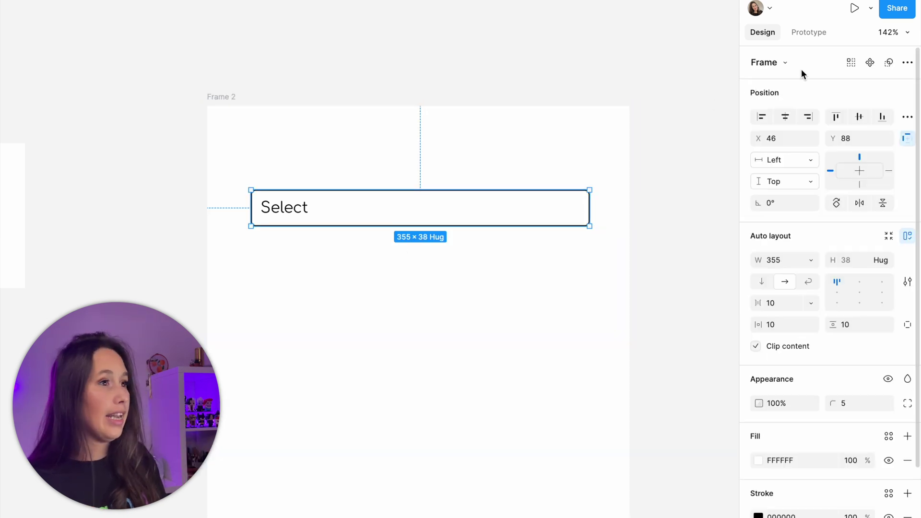
{"action": "left_click", "coordinate": [811, 32]}
{"action": "left_click", "coordinate": [908, 60]}
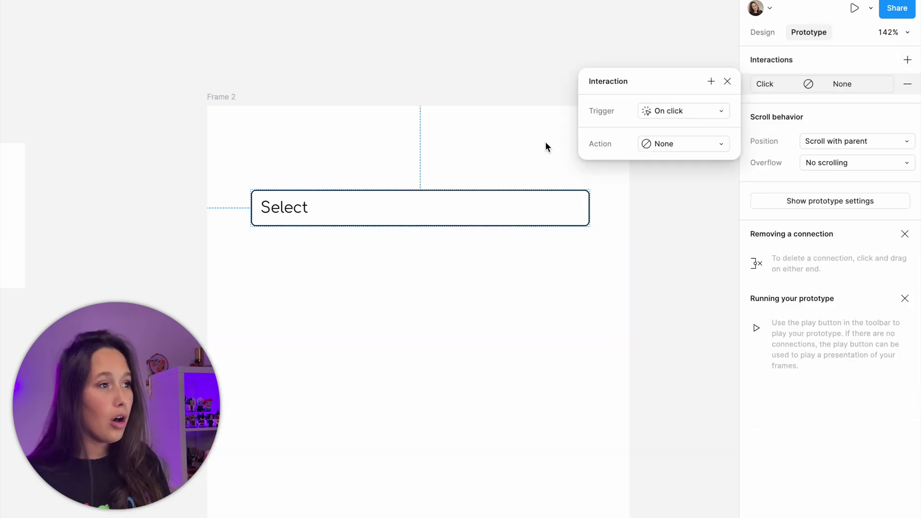
Rename the frame holding the four-option list as Options.
{"action": "left_click_drag", "start_coordinate": [413, 150], "coordinate": [582, 160]}
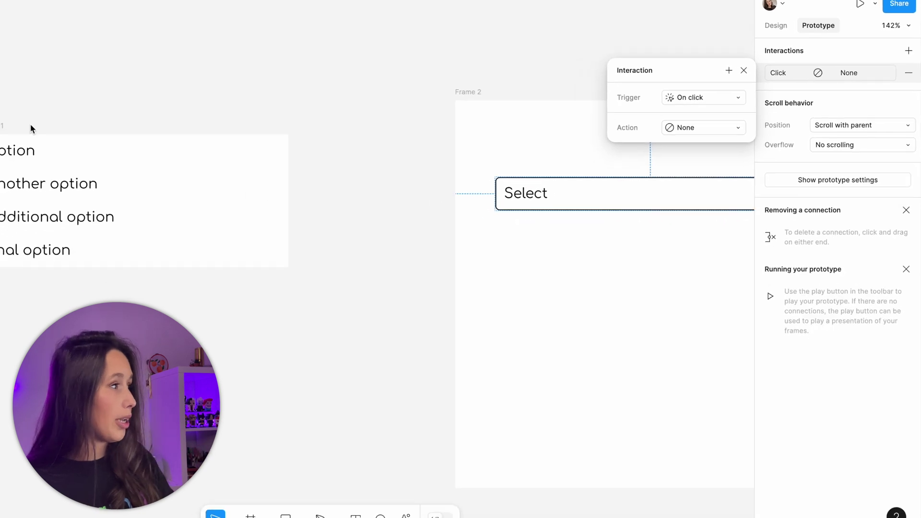
{"action": "left_click", "coordinate": [24, 128]}
{"action": "left_click", "coordinate": [554, 221]}
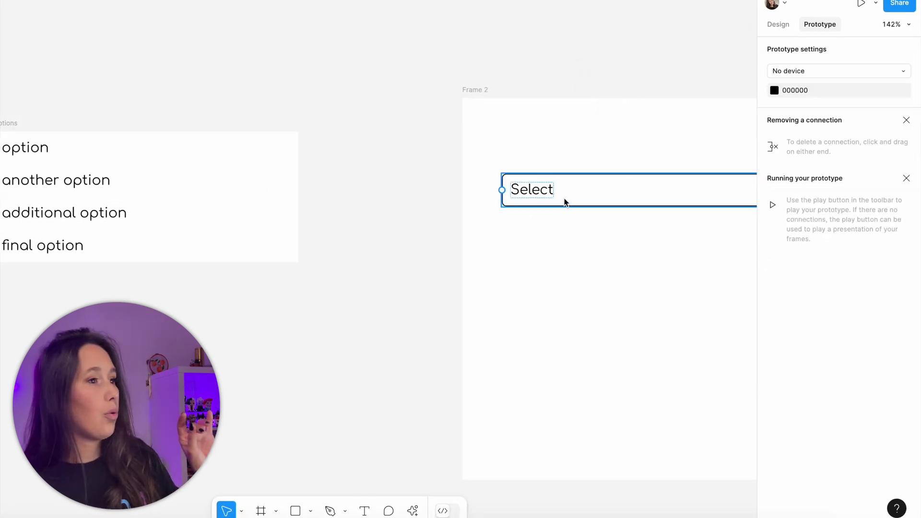
Set the Dropdown frame's click interaction to open the Options frame as an overlay.
{"action": "left_click", "coordinate": [565, 201]}
{"action": "left_click", "coordinate": [847, 72]}
{"action": "left_click", "coordinate": [727, 130]}
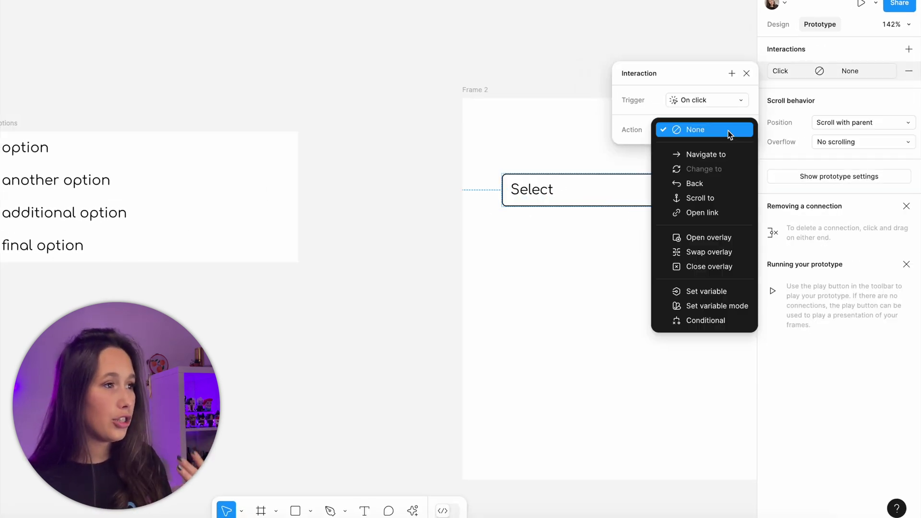
{"action": "left_click", "coordinate": [733, 238]}
{"action": "left_click", "coordinate": [714, 151]}
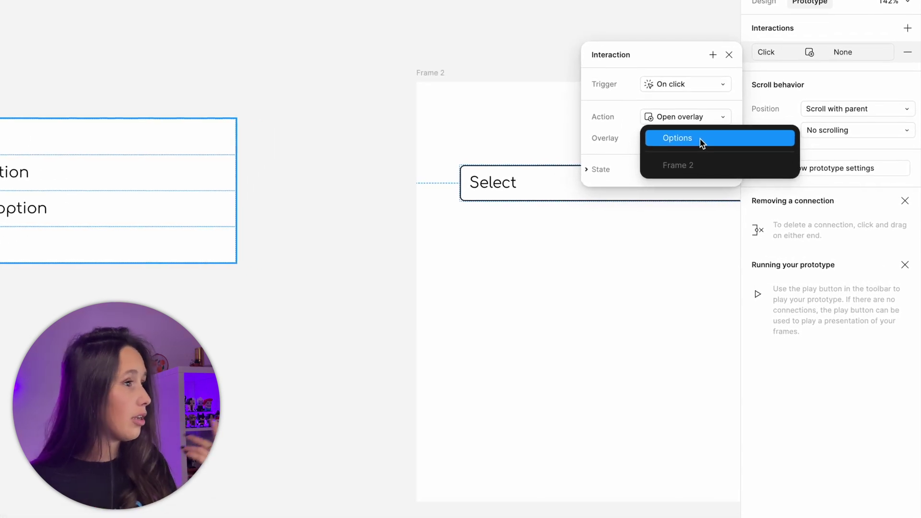
{"action": "left_click", "coordinate": [709, 147]}
Position the Options overlay manually directly beneath the Dropdown frame and enable its background.
{"action": "left_click_drag", "start_coordinate": [526, 86], "coordinate": [329, 81]}
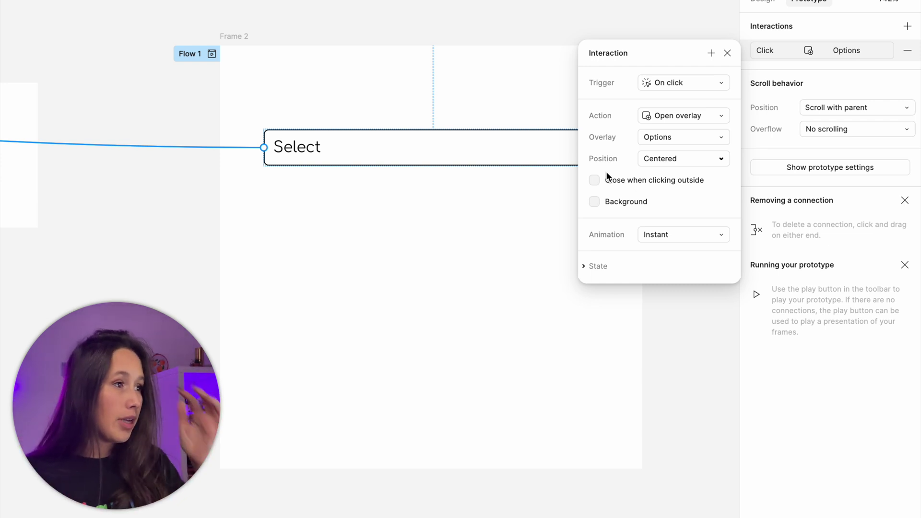
{"action": "left_click", "coordinate": [653, 164]}
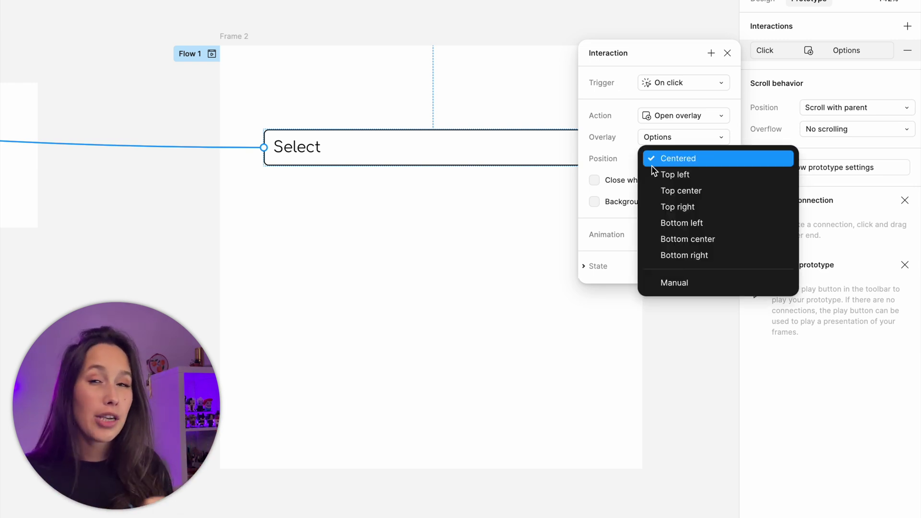
{"action": "left_click", "coordinate": [704, 282]}
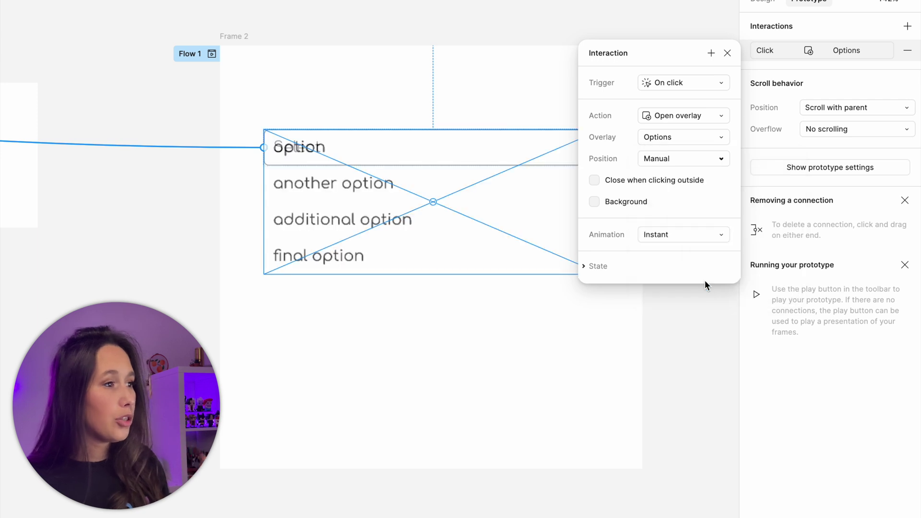
{"action": "left_click_drag", "start_coordinate": [432, 202], "coordinate": [434, 238]}
{"action": "scroll", "coordinate": [410, 124], "scroll_direction": "right", "scroll_amount": 3}
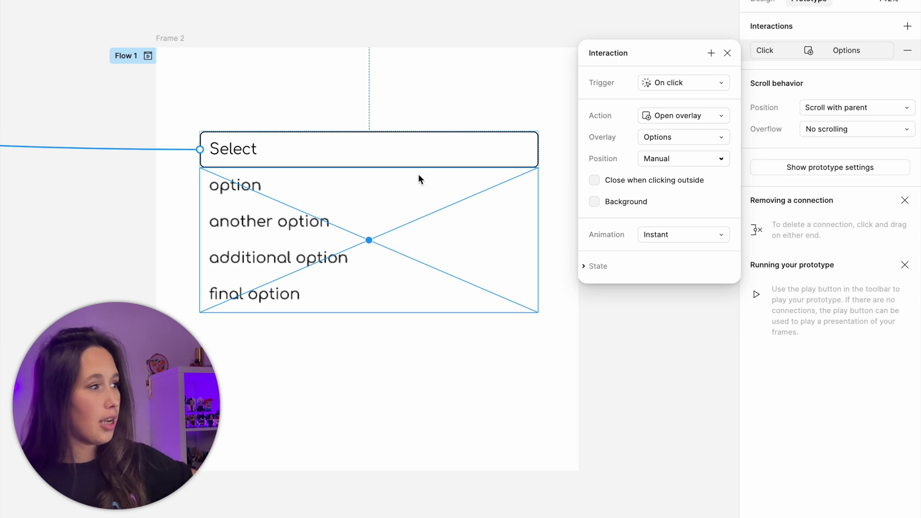
{"action": "left_click", "coordinate": [644, 206]}
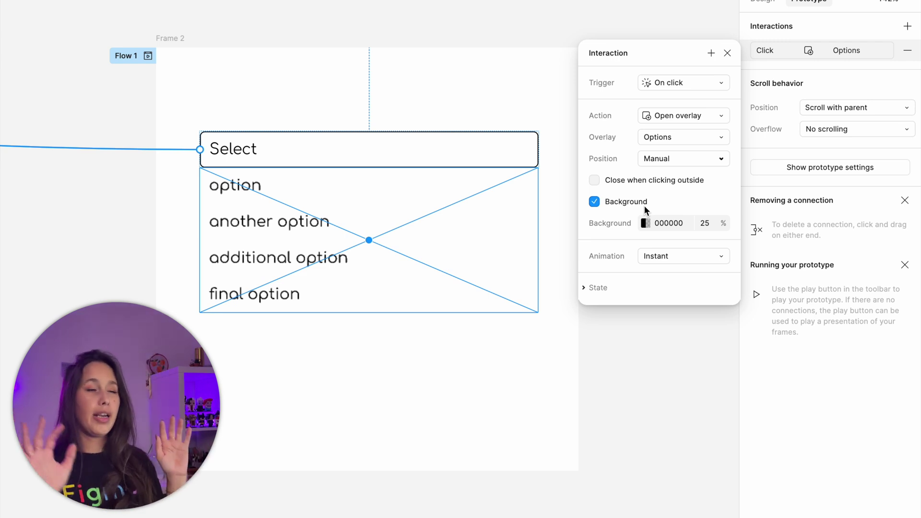
{"action": "left_click", "coordinate": [152, 44]}
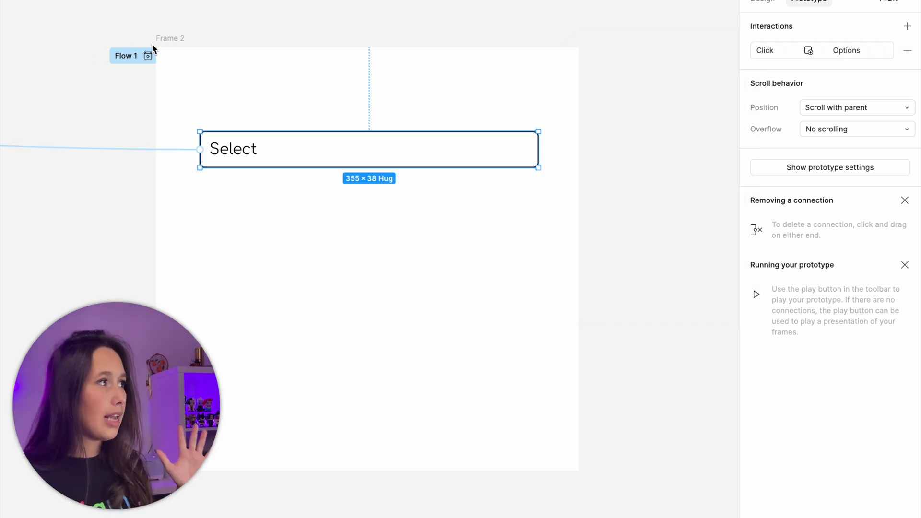
Preview the enclosing frame, open the dropdown to check the overlay's placement and background, and close the preview.
{"action": "left_click", "coordinate": [154, 46]}
{"action": "left_click", "coordinate": [159, 42]}
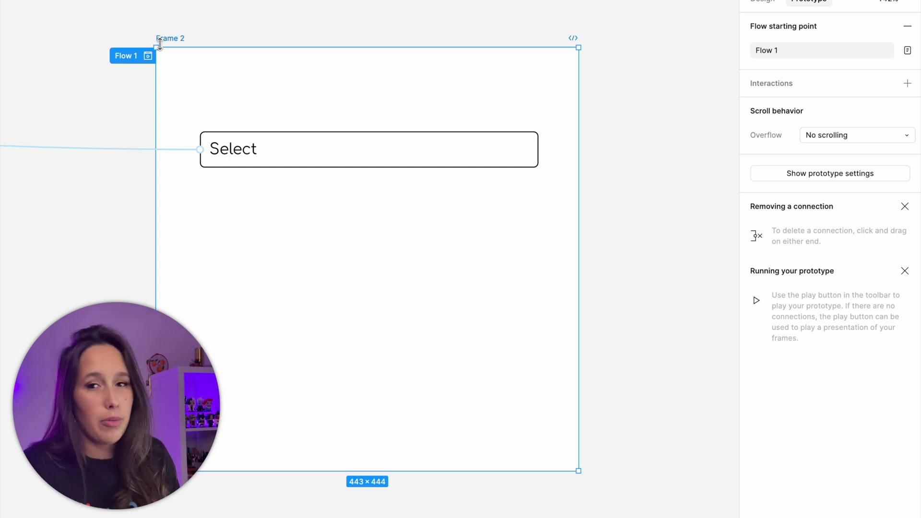
{"action": "key", "text": "shift+space"}
{"action": "left_click", "coordinate": [523, 163]}
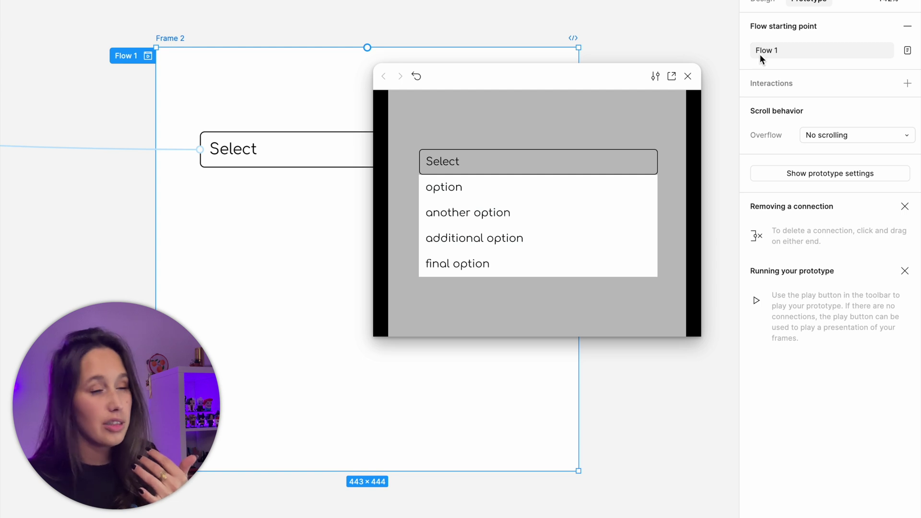
{"action": "left_click", "coordinate": [688, 76]}
Give all four options in the Options frame an on-click interaction that closes the overlay.
{"action": "left_click_drag", "start_coordinate": [181, 195], "coordinate": [677, 188]}
{"action": "left_click", "coordinate": [391, 207]}
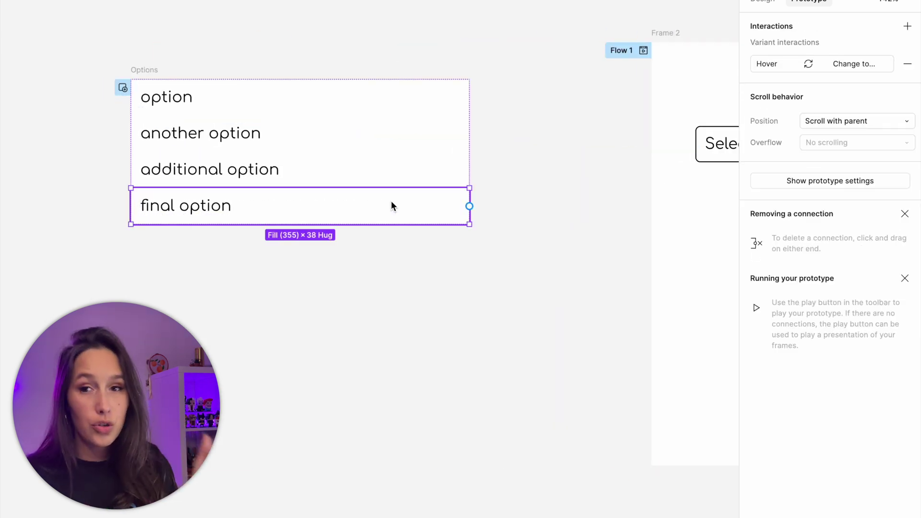
{"action": "key", "text": "Escape"}
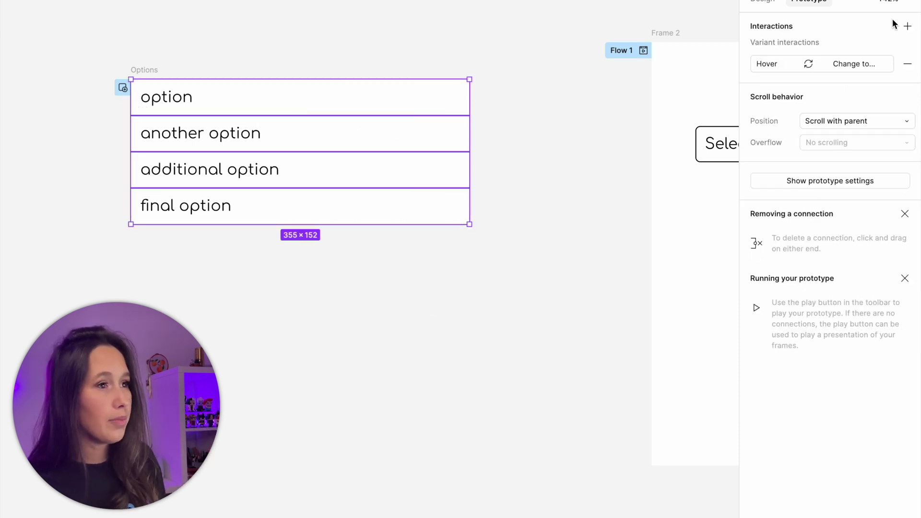
{"action": "left_click", "coordinate": [907, 26]}
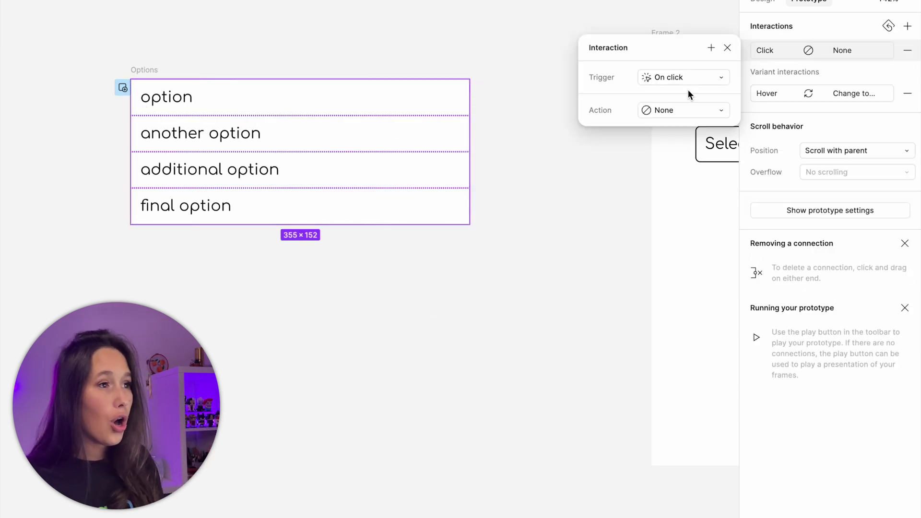
{"action": "left_click", "coordinate": [686, 109]}
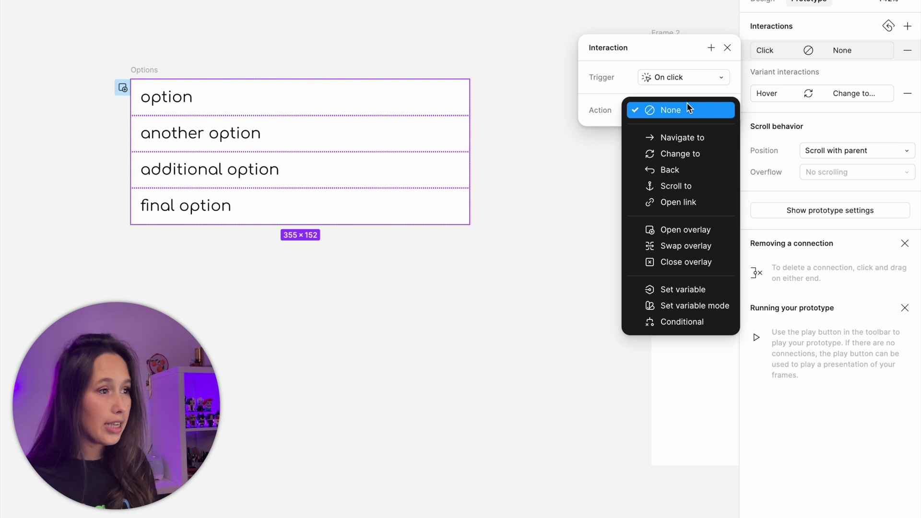
{"action": "left_click", "coordinate": [692, 259]}
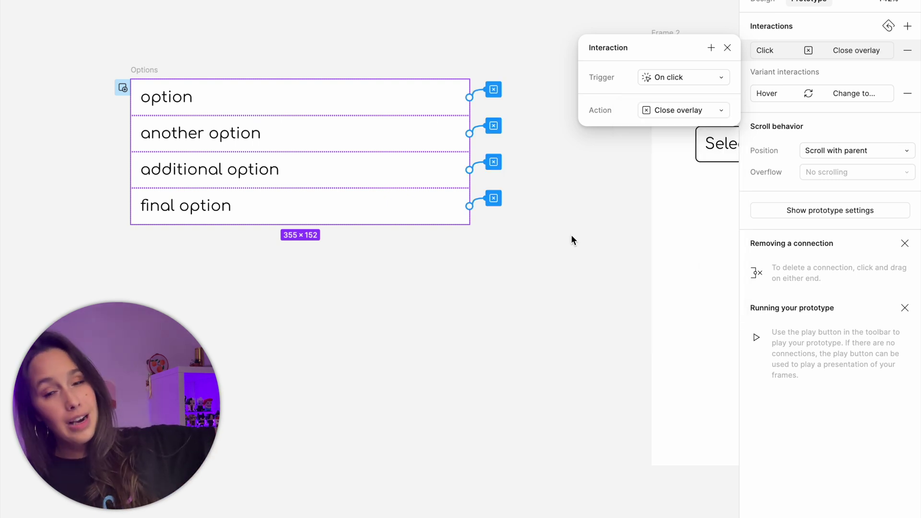
{"action": "left_click", "coordinate": [815, 77]}
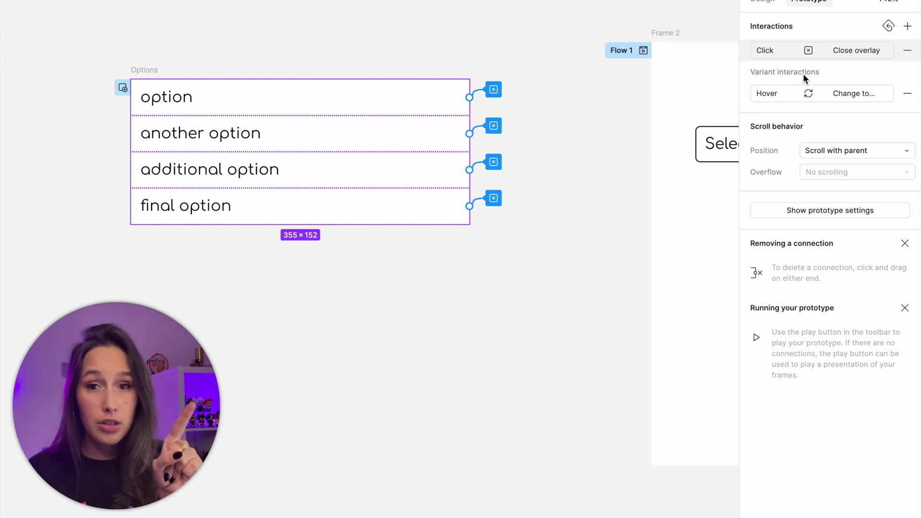
Preview Flow 1, open the dropdown, and pick options from the list to check the pressed state and overlay closing.
{"action": "scroll", "coordinate": [372, 281], "scroll_direction": "left", "scroll_amount": 10}
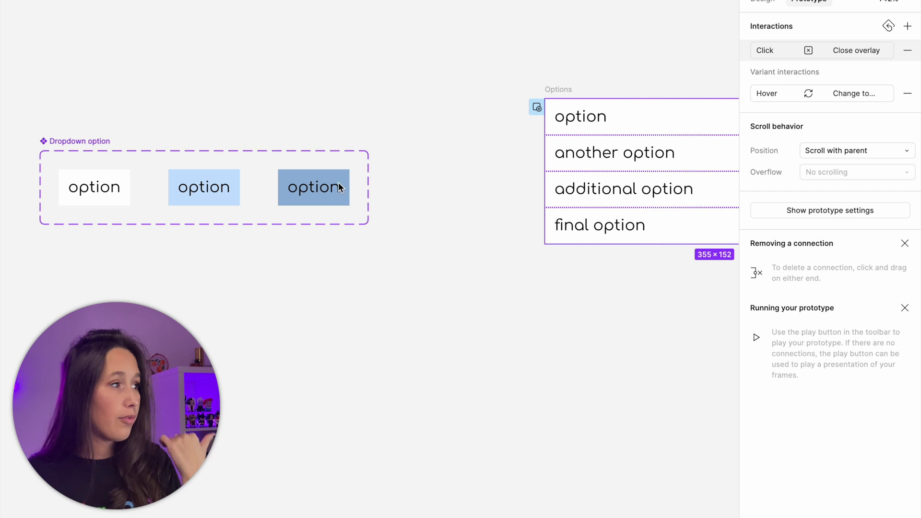
{"action": "scroll", "coordinate": [380, 303], "scroll_direction": "right", "scroll_amount": 9}
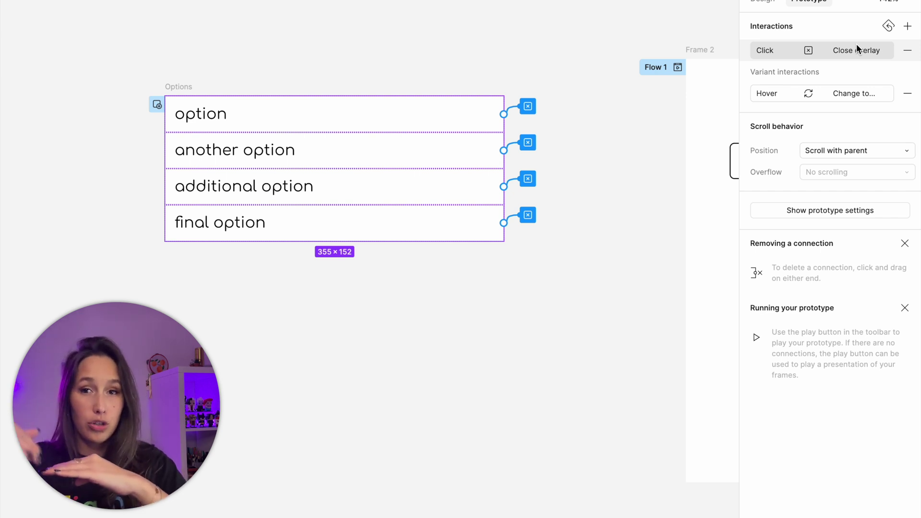
{"action": "scroll", "coordinate": [428, 42], "scroll_direction": "right", "scroll_amount": 5}
{"action": "scroll", "coordinate": [428, 42], "scroll_direction": "down", "scroll_amount": 1}
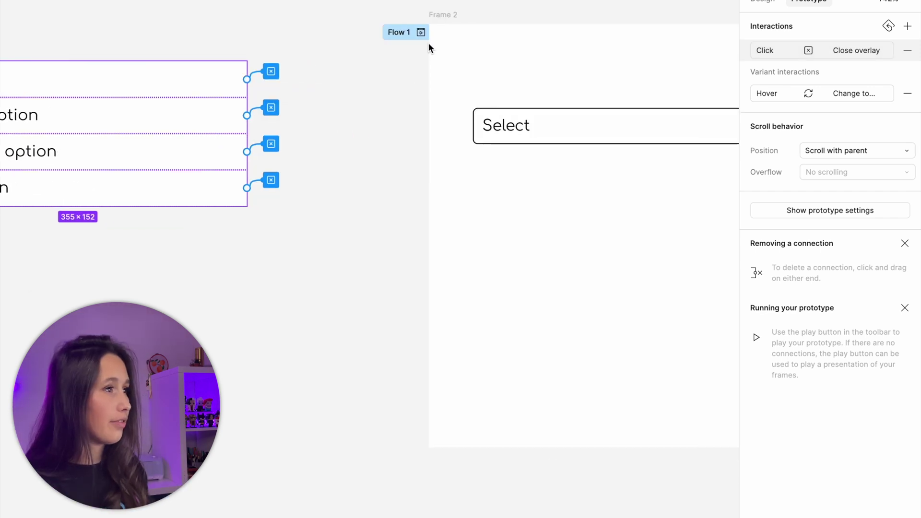
{"action": "left_click", "coordinate": [421, 32]}
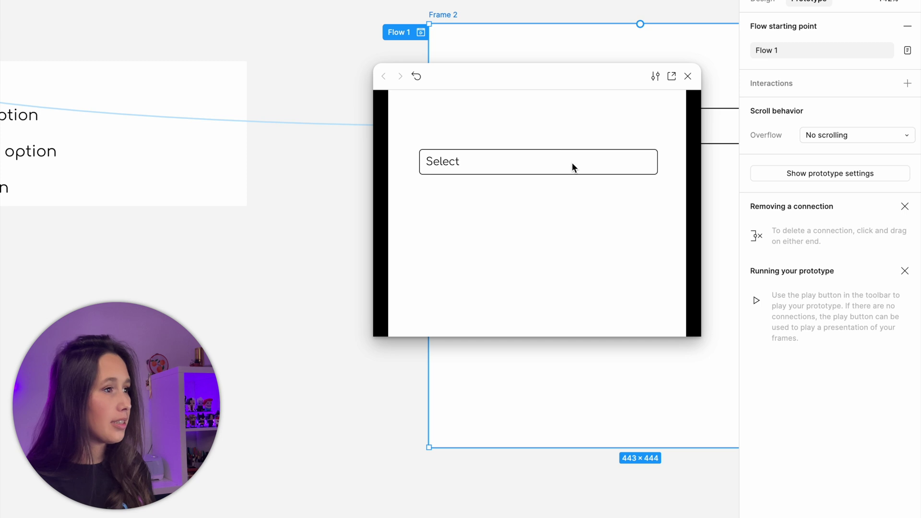
{"action": "left_click", "coordinate": [572, 162]}
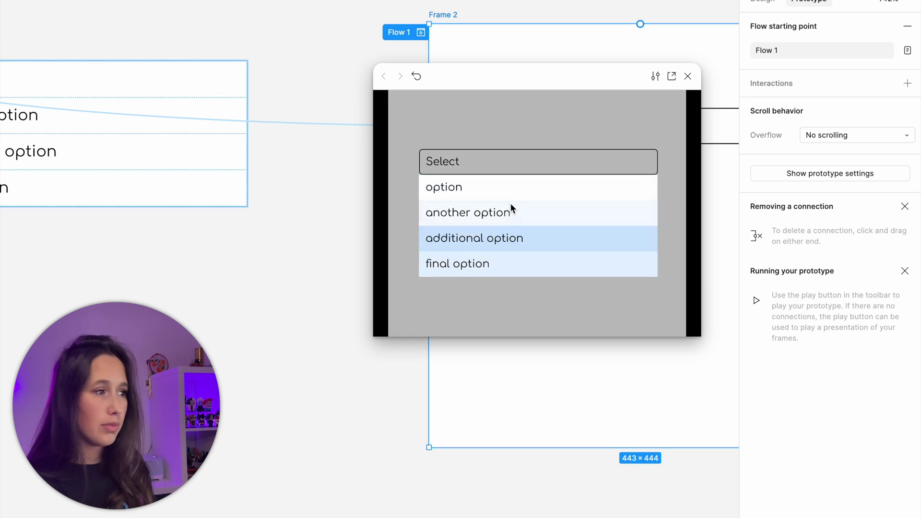
{"action": "left_click", "coordinate": [550, 215]}
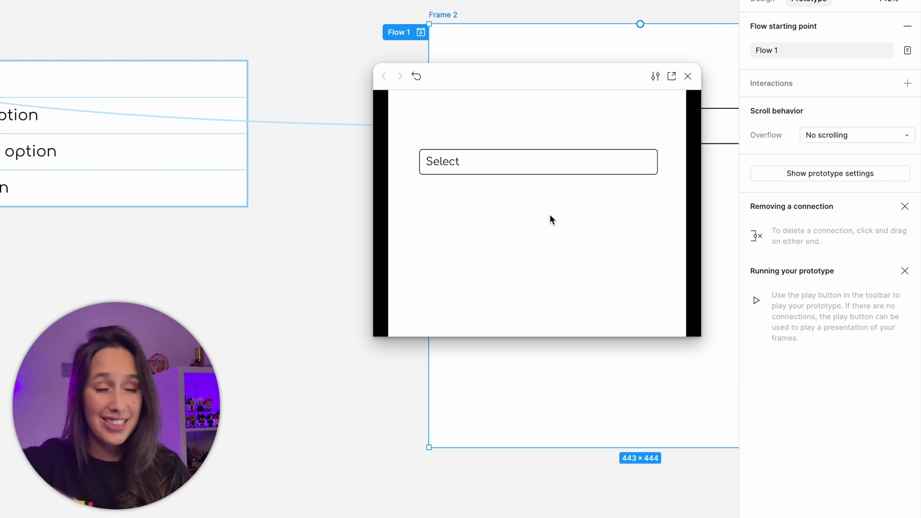
{"action": "left_click", "coordinate": [560, 166]}
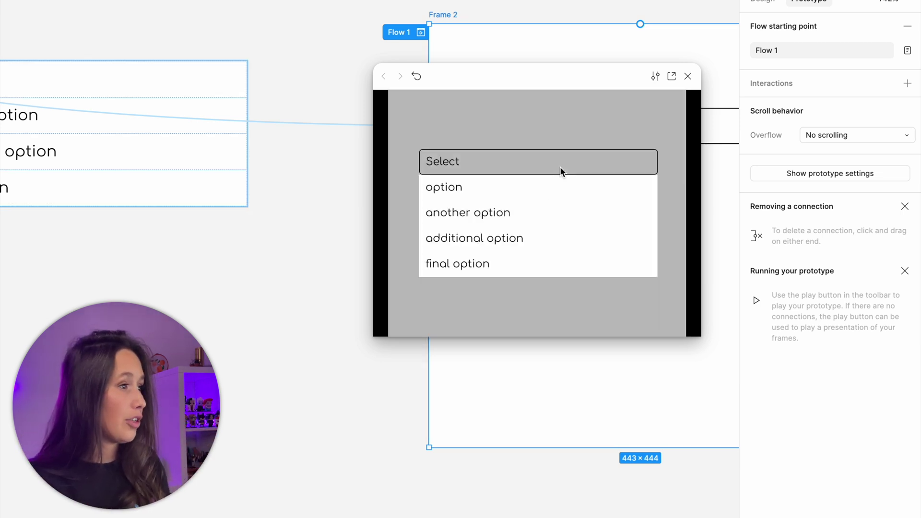
{"action": "left_click", "coordinate": [546, 188]}
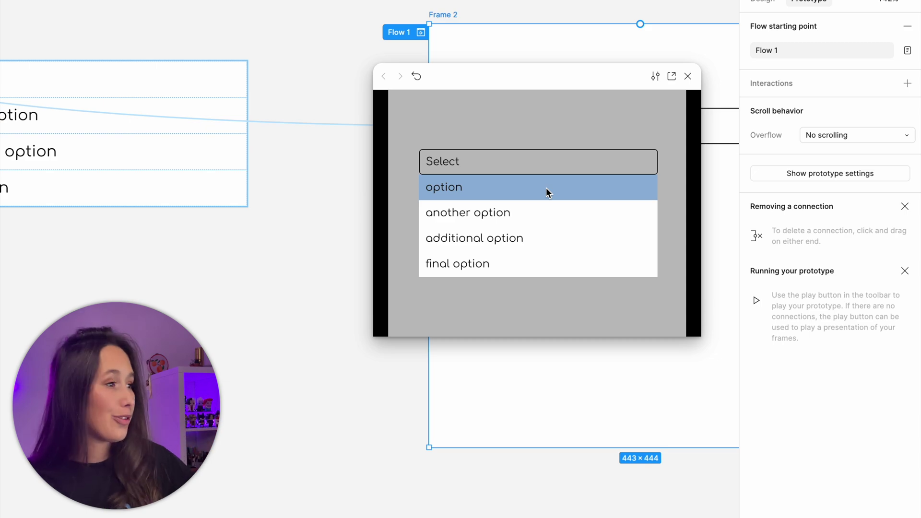
{"action": "left_click", "coordinate": [546, 188]}
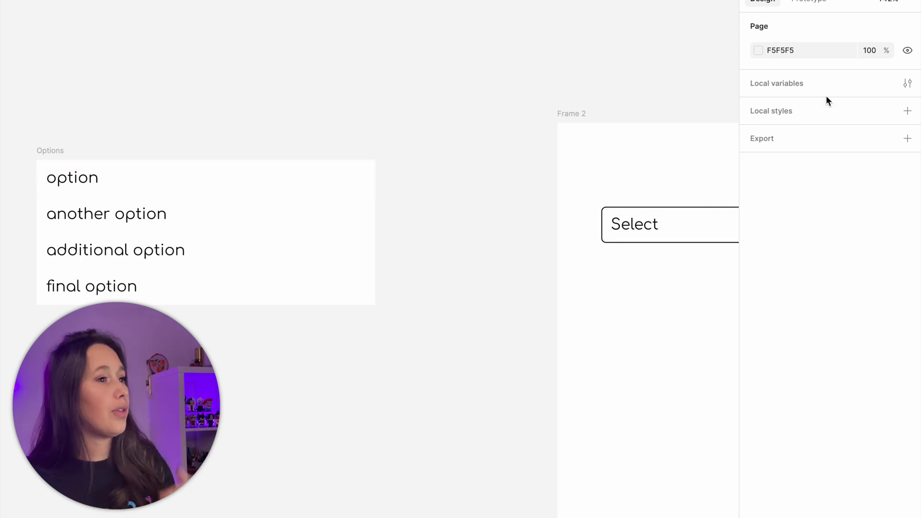
Create a local string variable named Option 1 with the value Cat.
{"action": "left_click", "coordinate": [908, 84]}
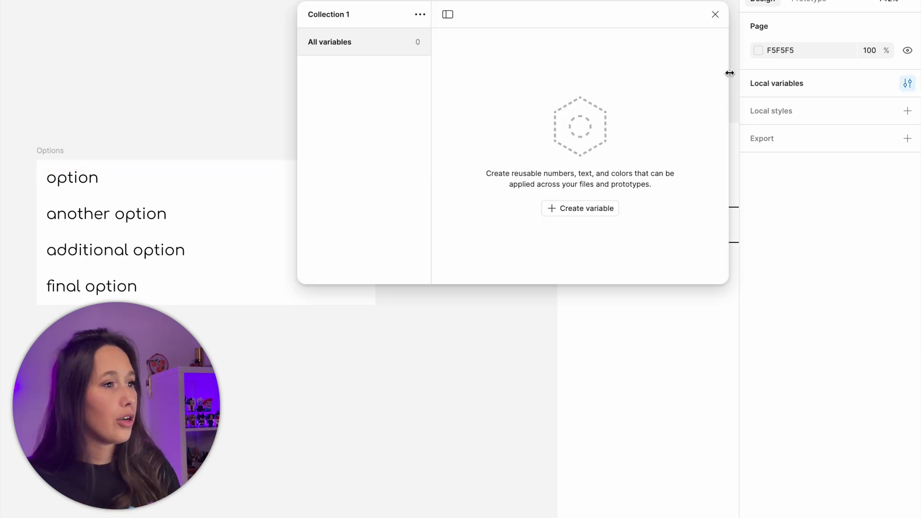
{"action": "left_click", "coordinate": [570, 208]}
{"action": "left_click", "coordinate": [589, 263]}
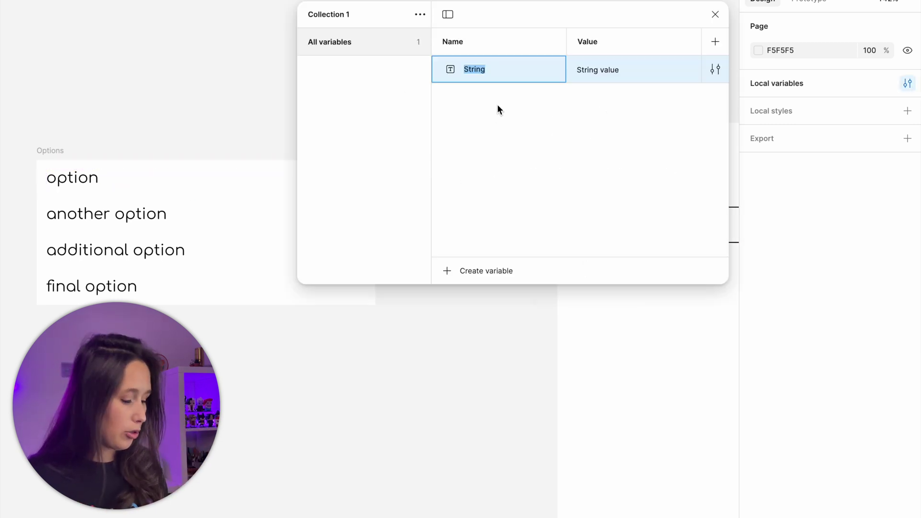
{"action": "type", "text": "Optiom"}
{"action": "key", "text": "BackSpace"}
{"action": "key", "text": "BackSpace"}
{"action": "key", "text": "BackSpace"}
{"action": "key", "text": "BackSpace"}
{"action": "type", "text": "tion"}
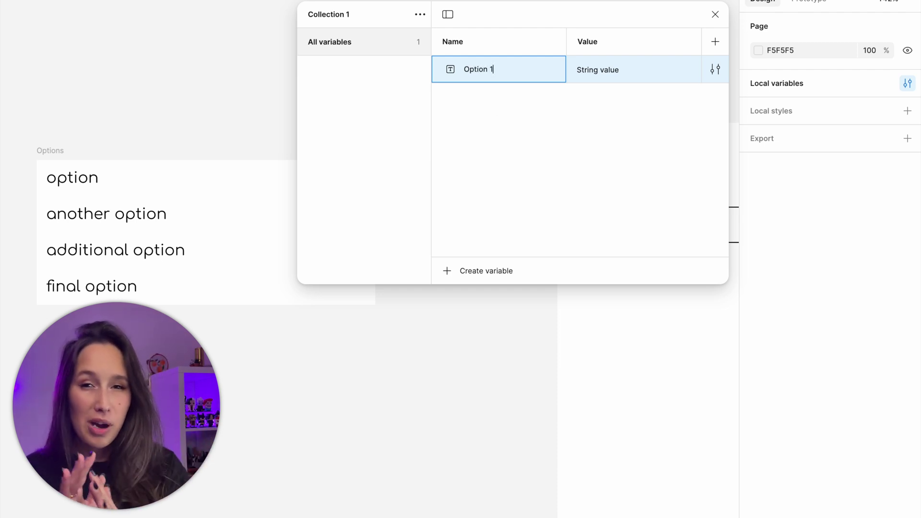
{"action": "left_click", "coordinate": [615, 70]}
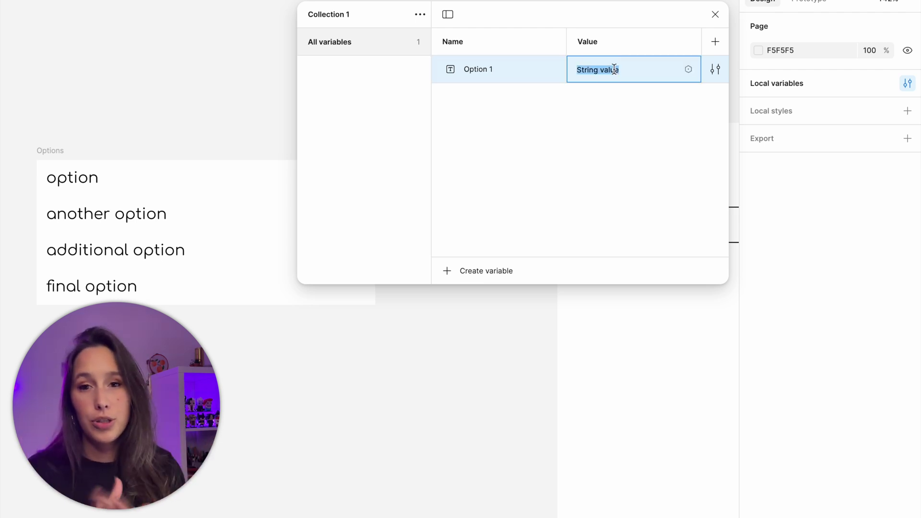
{"action": "type", "text": "Cat"}
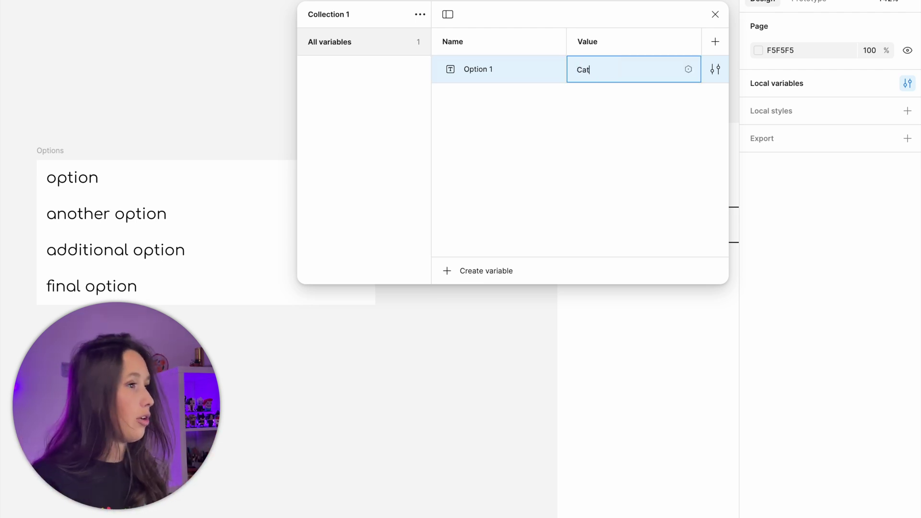
{"action": "left_click", "coordinate": [520, 91]}
Duplicate the Option 1 string variable into Option 2 with the value Dog and Option 3 with the value Fish.
{"action": "left_click", "coordinate": [527, 76]}
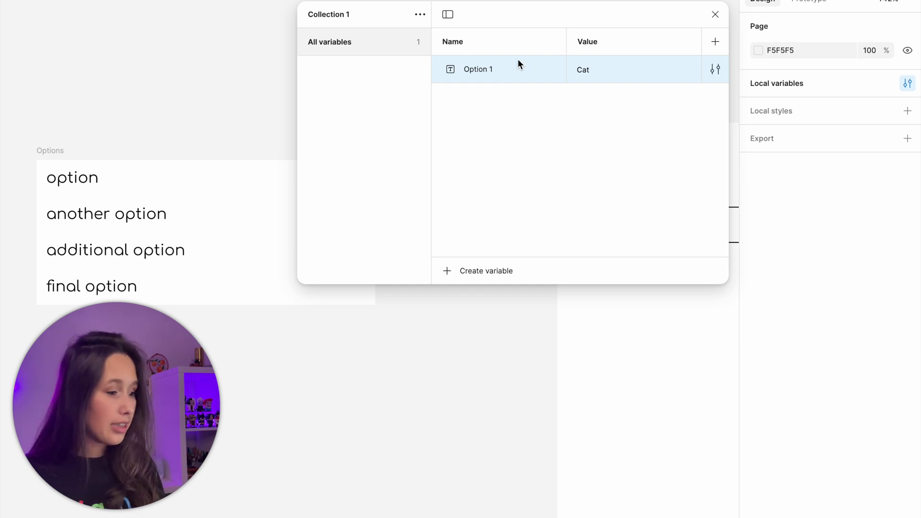
{"action": "key", "text": "shift+Return"}
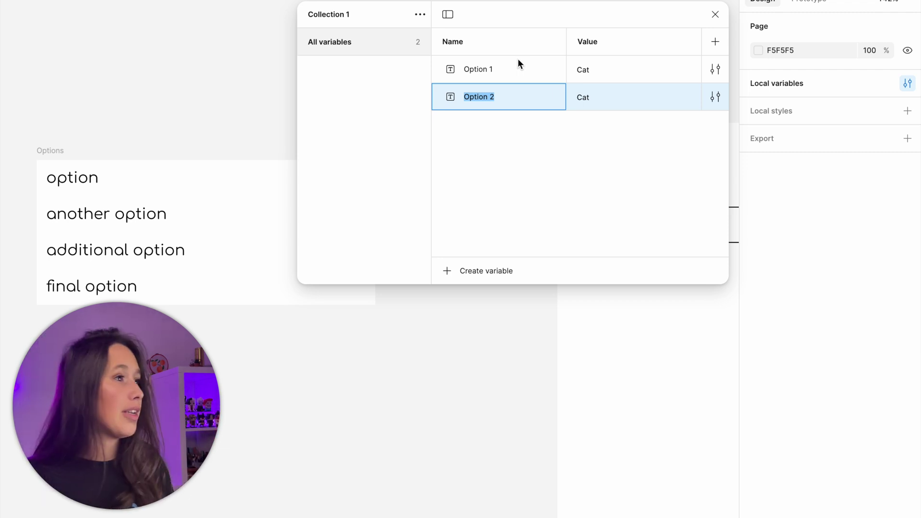
{"action": "left_click", "coordinate": [593, 103]}
{"action": "type", "text": "Dog"}
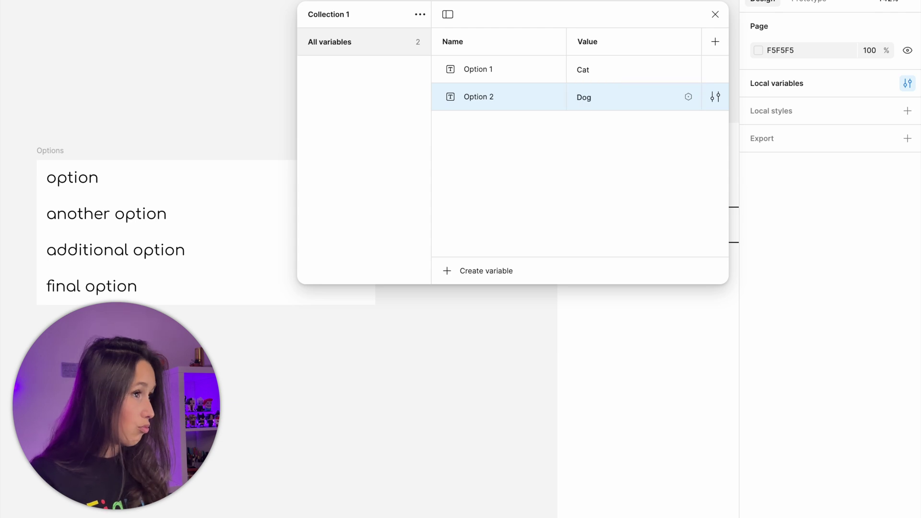
{"action": "key", "text": "Return"}
{"action": "type", "text": "Fish"}
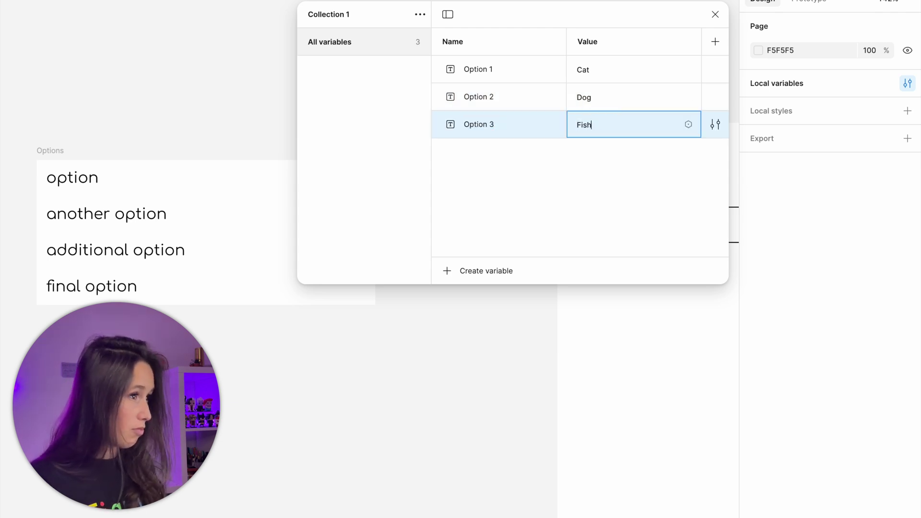
Add a fourth string variable, Option 4, with the value Alpaca and close the local variables.
{"action": "key", "text": "Return"}
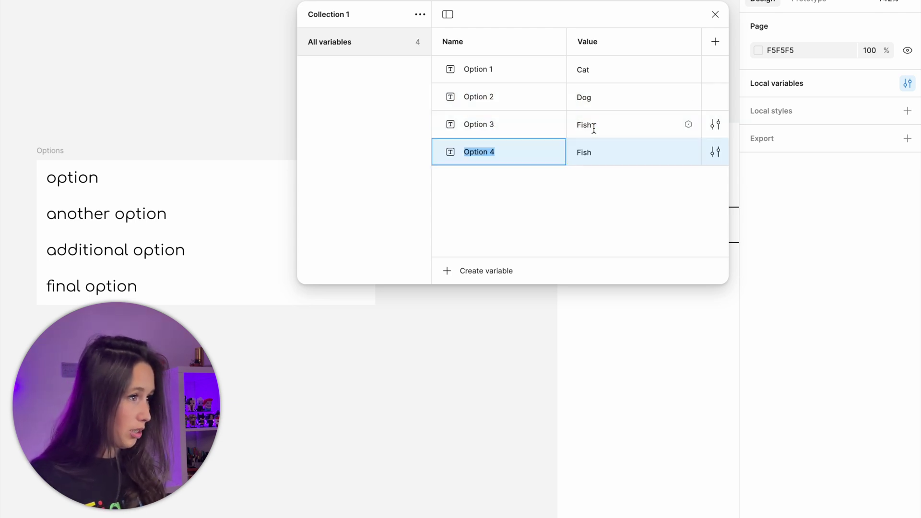
{"action": "left_click", "coordinate": [594, 129]}
{"action": "left_click", "coordinate": [593, 153]}
{"action": "type", "text": "Alpaca"}
{"action": "left_click", "coordinate": [562, 359]}
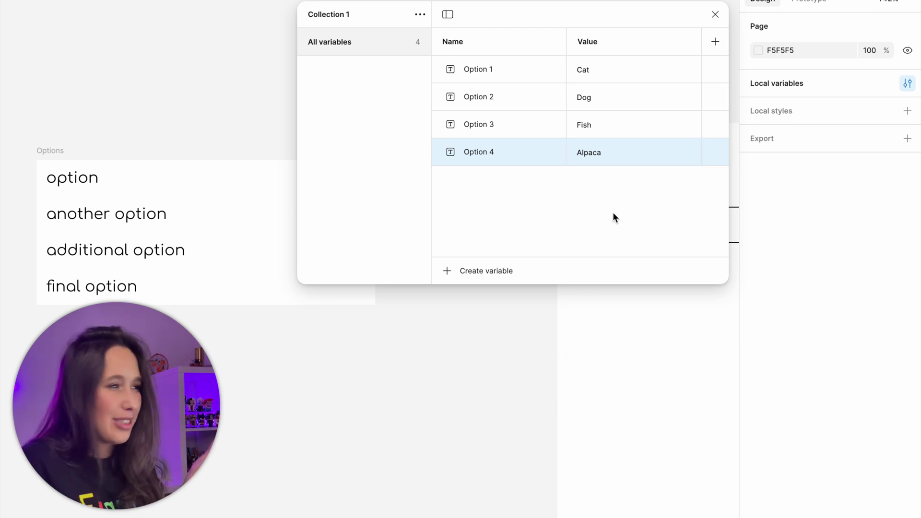
{"action": "left_click", "coordinate": [715, 13]}
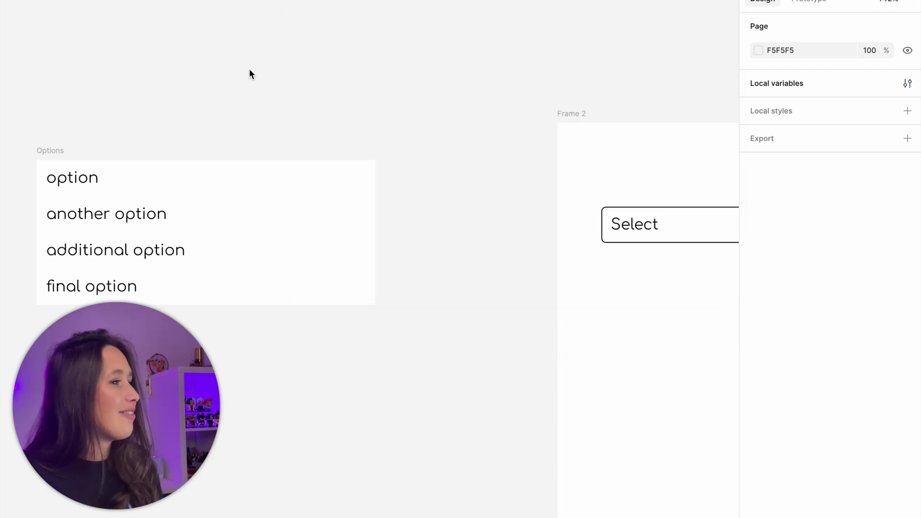
Bind the first two text layers in the Options frame to the variables Option 1 and Option 2.
{"action": "left_click_drag", "start_coordinate": [242, 89], "coordinate": [514, 101]}
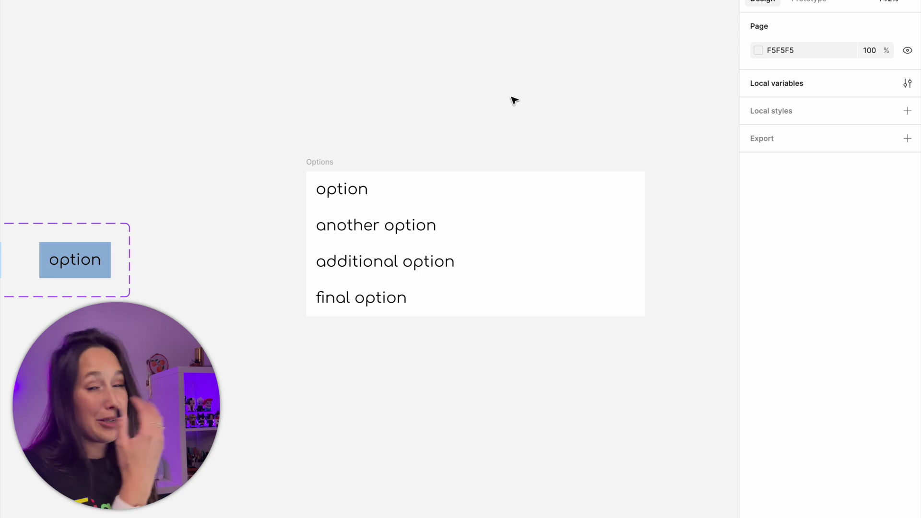
{"action": "double_click", "coordinate": [359, 192]}
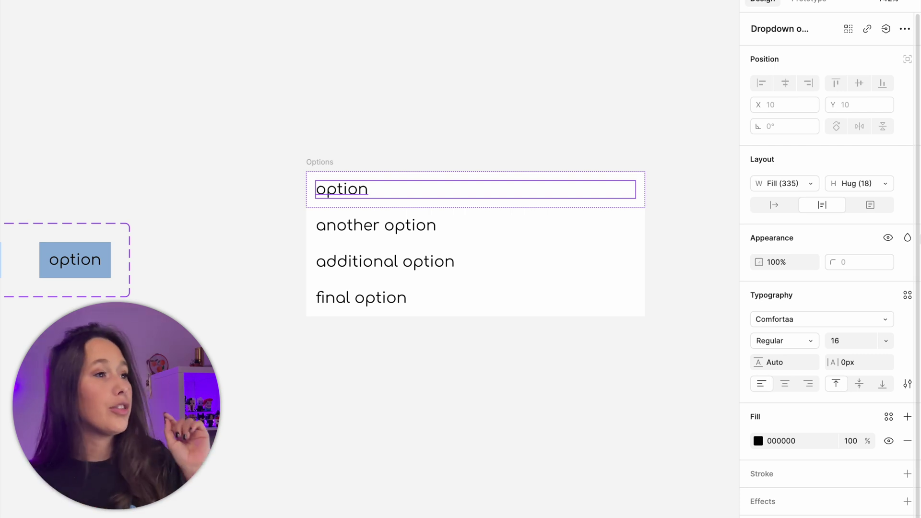
{"action": "left_click", "coordinate": [887, 28]}
{"action": "left_click", "coordinate": [837, 111]}
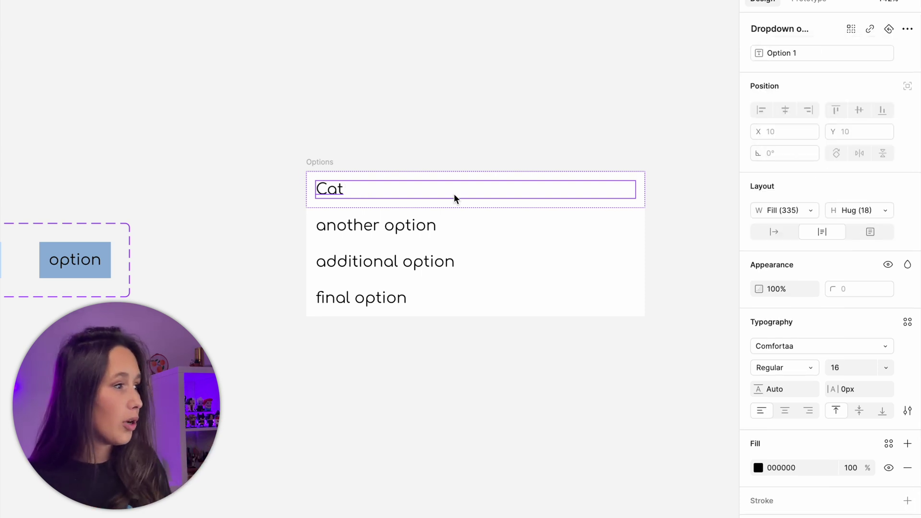
{"action": "left_click", "coordinate": [416, 226]}
{"action": "left_click", "coordinate": [886, 30]}
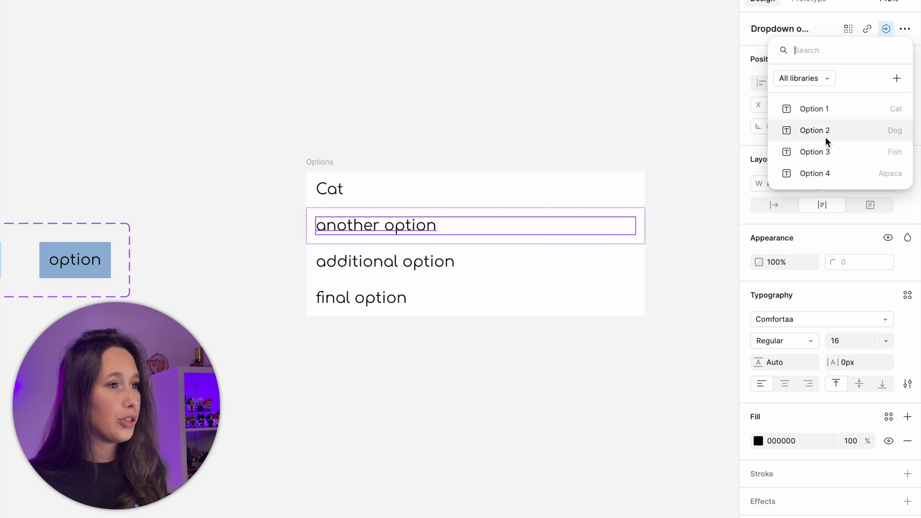
{"action": "left_click", "coordinate": [826, 136]}
Bind the third and fourth text layers in the Options frame to the variables Option 3 and Option 4.
{"action": "left_click", "coordinate": [430, 261]}
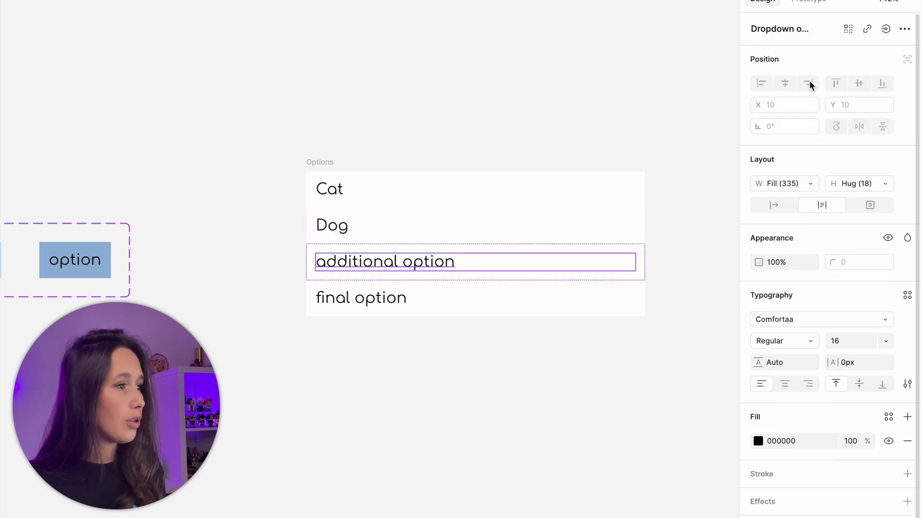
{"action": "left_click", "coordinate": [905, 28]}
{"action": "left_click", "coordinate": [887, 29]}
{"action": "left_click", "coordinate": [863, 151]}
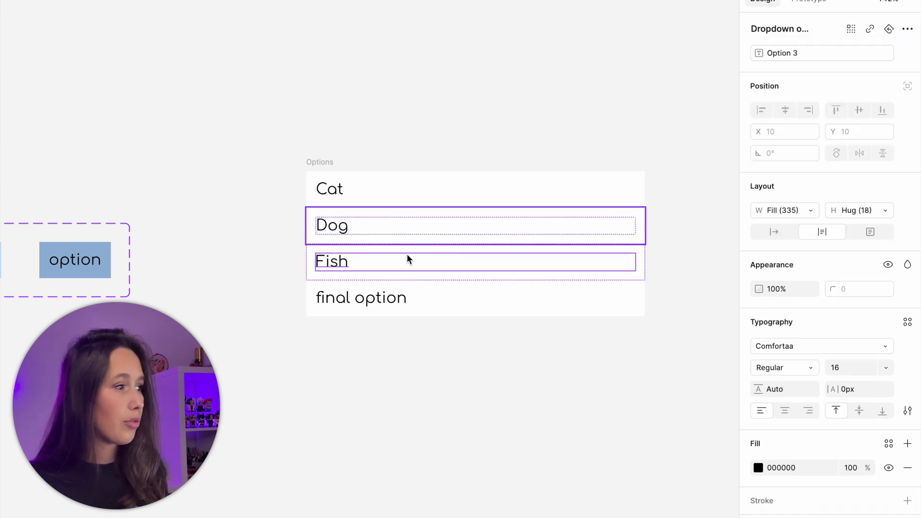
{"action": "left_click", "coordinate": [401, 296]}
{"action": "left_click", "coordinate": [887, 29]}
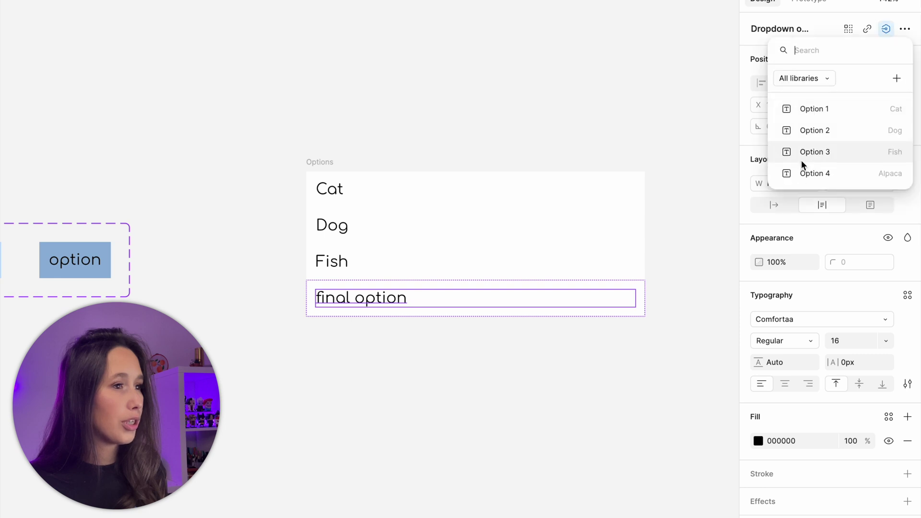
{"action": "left_click", "coordinate": [806, 172]}
{"action": "left_click", "coordinate": [494, 96]}
{"action": "scroll", "coordinate": [495, 95], "scroll_direction": "right", "scroll_amount": 7}
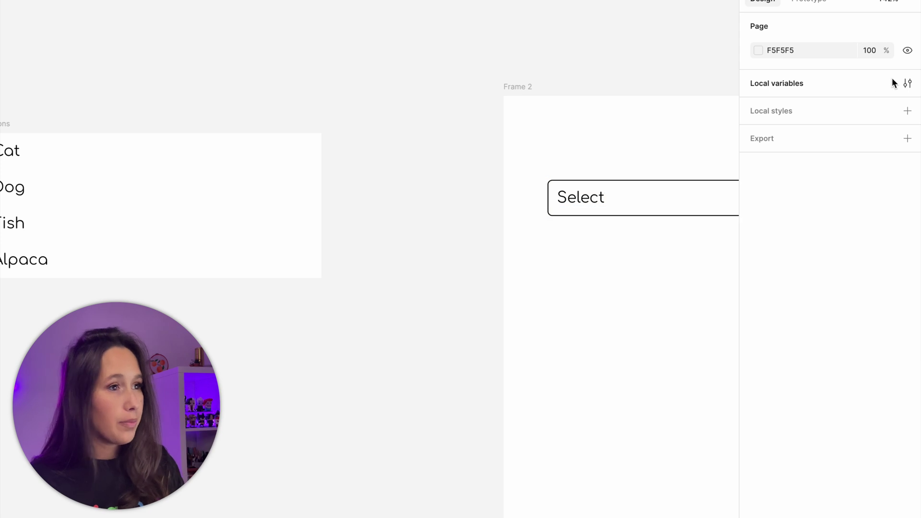
Create a string variable named selection with the value "Select your animal of choice" and close the local variables.
{"action": "left_click", "coordinate": [907, 83]}
{"action": "left_click", "coordinate": [483, 271]}
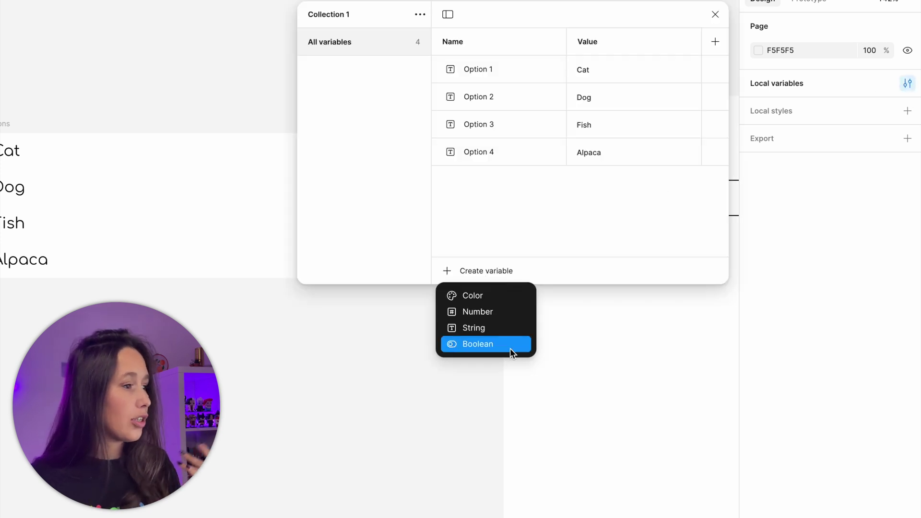
{"action": "left_click", "coordinate": [510, 335]}
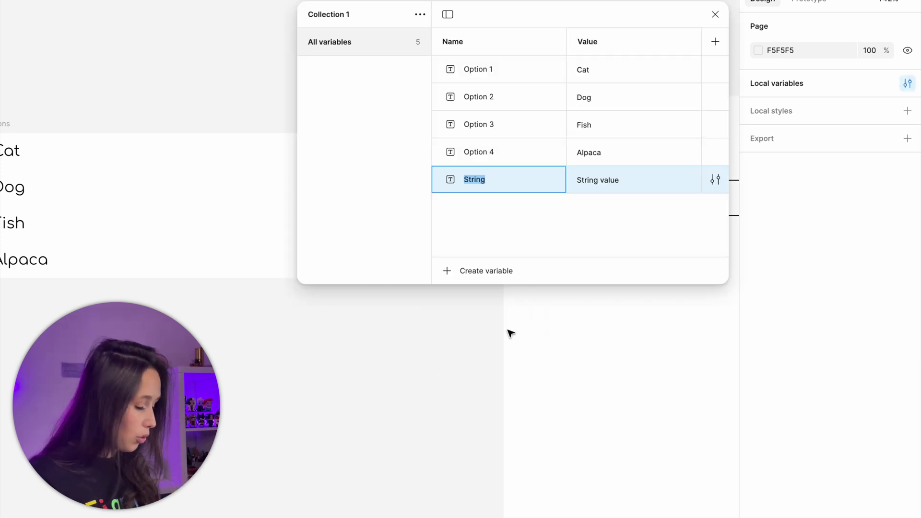
{"action": "type", "text": "selectio"}
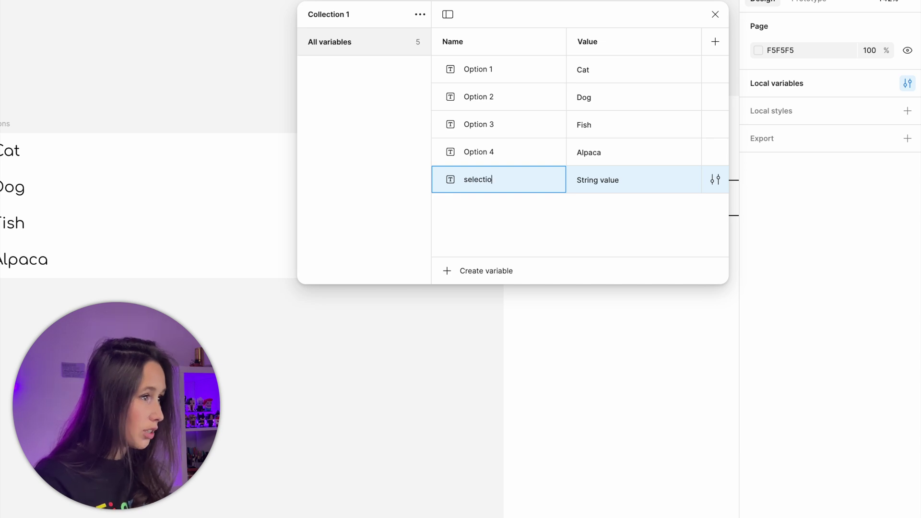
{"action": "type", "text": "n"}
{"action": "key", "text": "Tab"}
{"action": "type", "text": "Sele"}
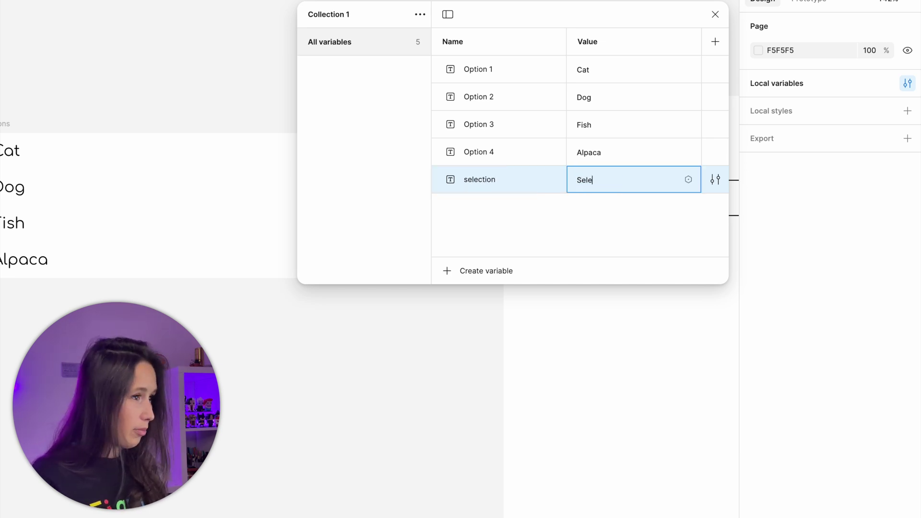
{"action": "type", "text": "ct your animal "}
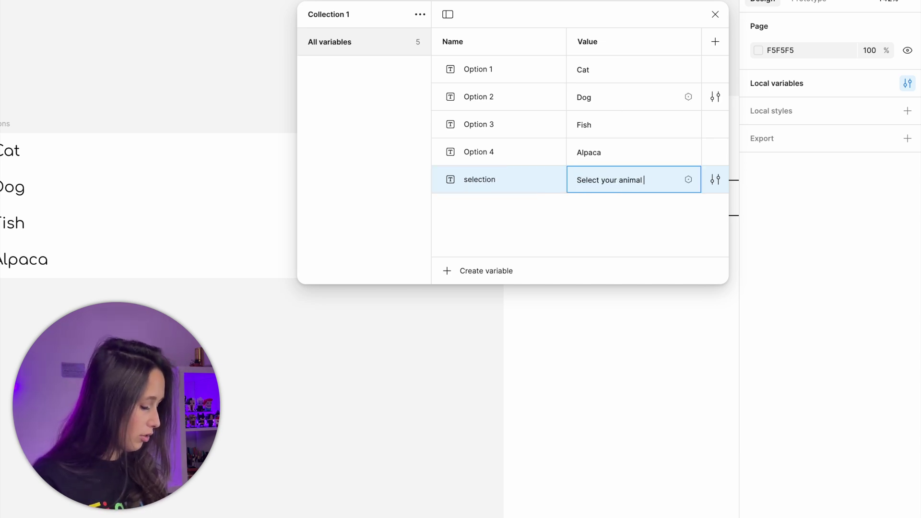
{"action": "type", "text": "of choice"}
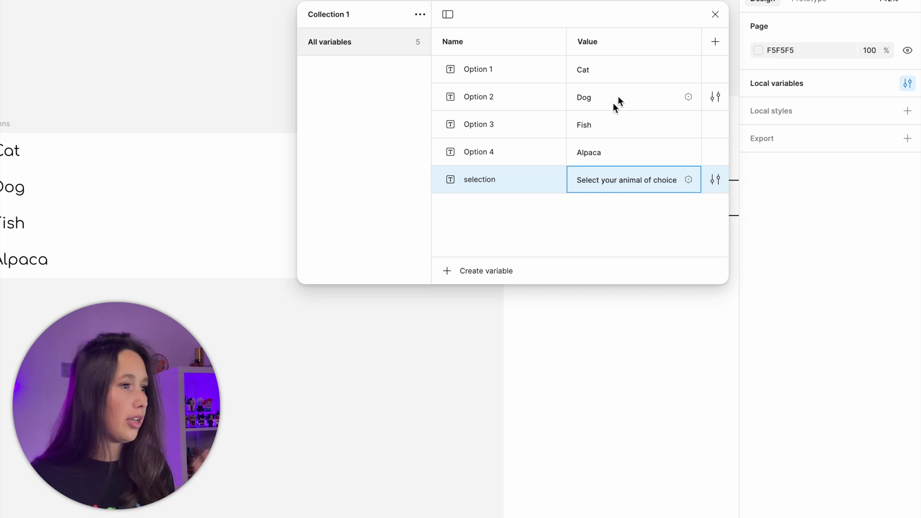
{"action": "key", "text": "Return"}
{"action": "left_click", "coordinate": [715, 14]}
Bind the Select field's text layer in Frame 2 to the selection variable.
{"action": "left_click_drag", "start_coordinate": [485, 35], "coordinate": [395, 31]}
{"action": "scroll", "coordinate": [396, 31], "scroll_direction": "right", "scroll_amount": 5}
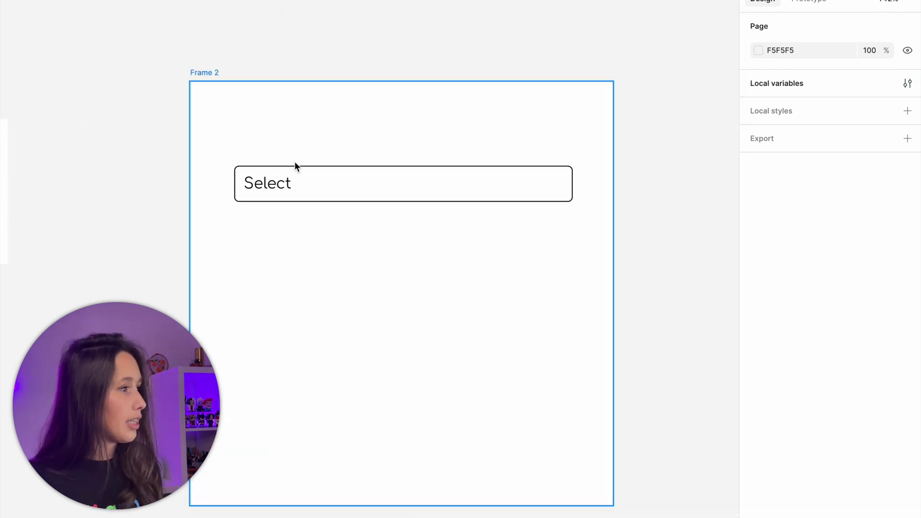
{"action": "double_click", "coordinate": [279, 182]}
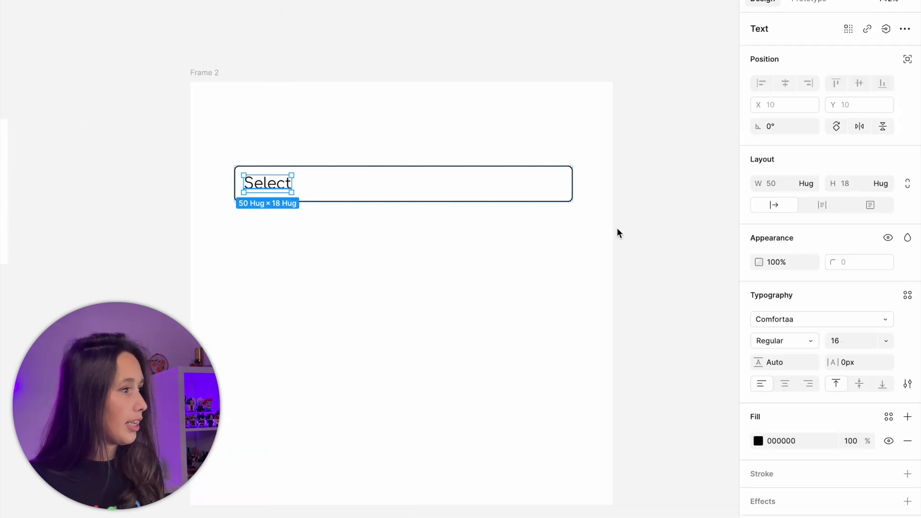
{"action": "left_click", "coordinate": [886, 30]}
{"action": "left_click", "coordinate": [837, 189]}
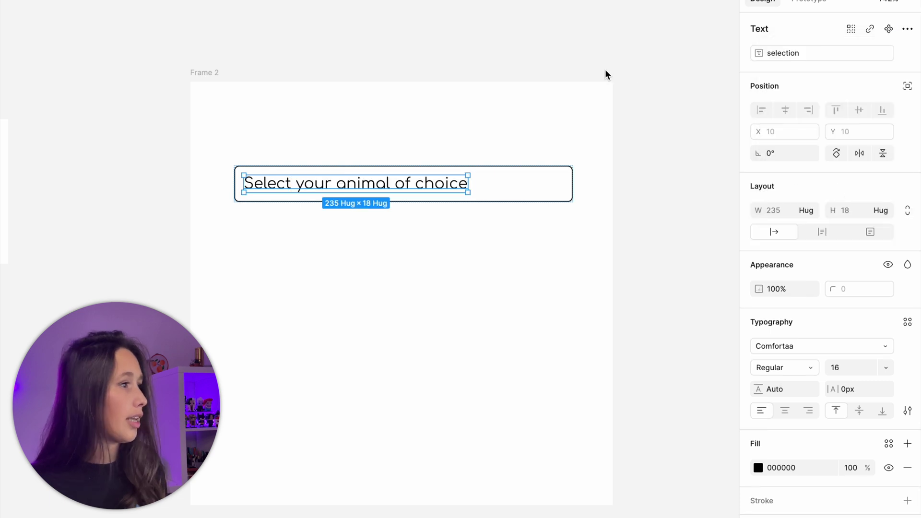
{"action": "left_click", "coordinate": [580, 58]}
Add a Set variable action to the Cat option's on-click interaction, setting selection to Option 1.
{"action": "scroll", "coordinate": [574, 65], "scroll_direction": "left", "scroll_amount": 10}
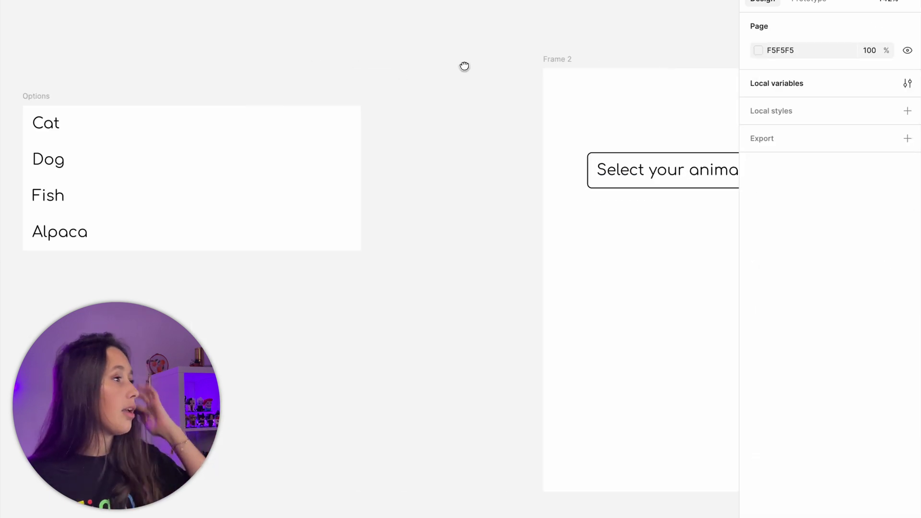
{"action": "left_click", "coordinate": [825, 4]}
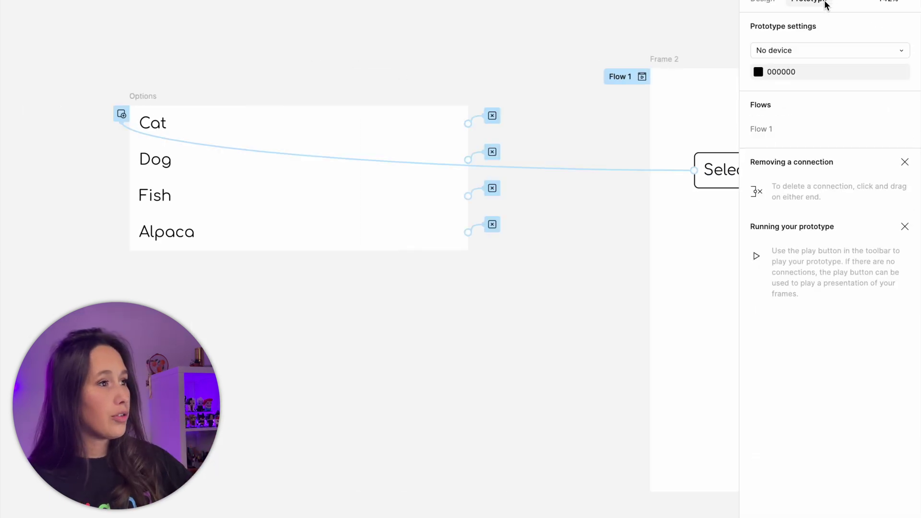
{"action": "left_click", "coordinate": [499, 115]}
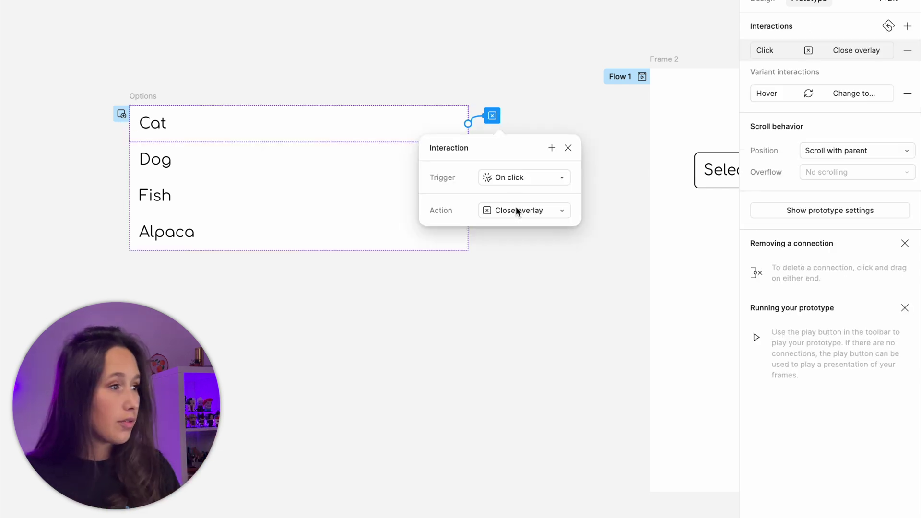
{"action": "left_click", "coordinate": [551, 150]}
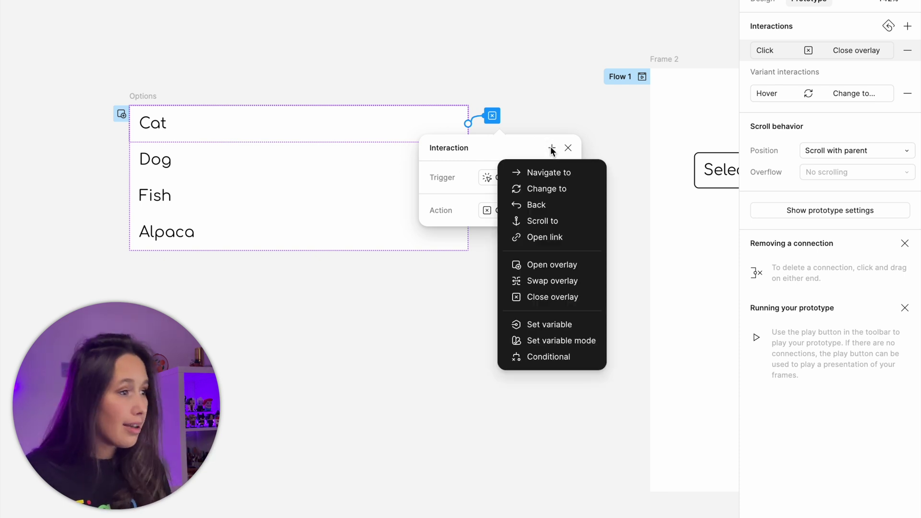
{"action": "left_click", "coordinate": [551, 325]}
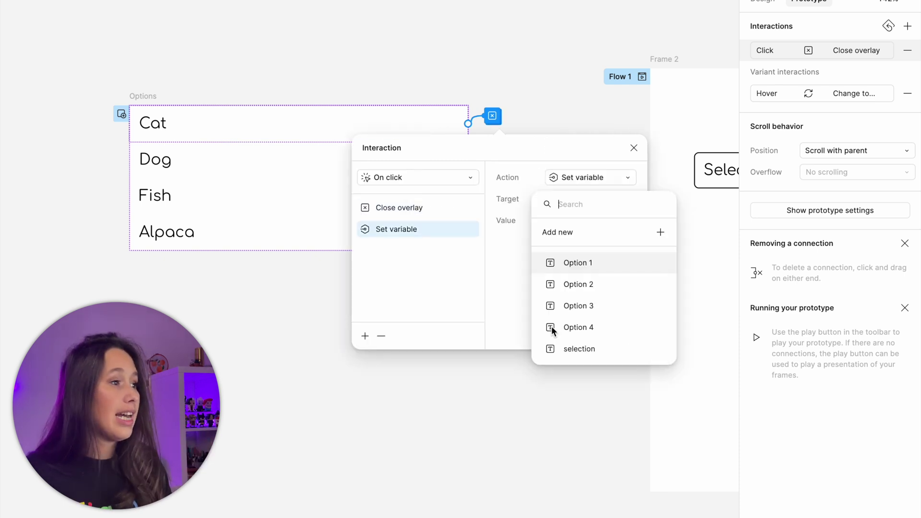
{"action": "left_click", "coordinate": [571, 350]}
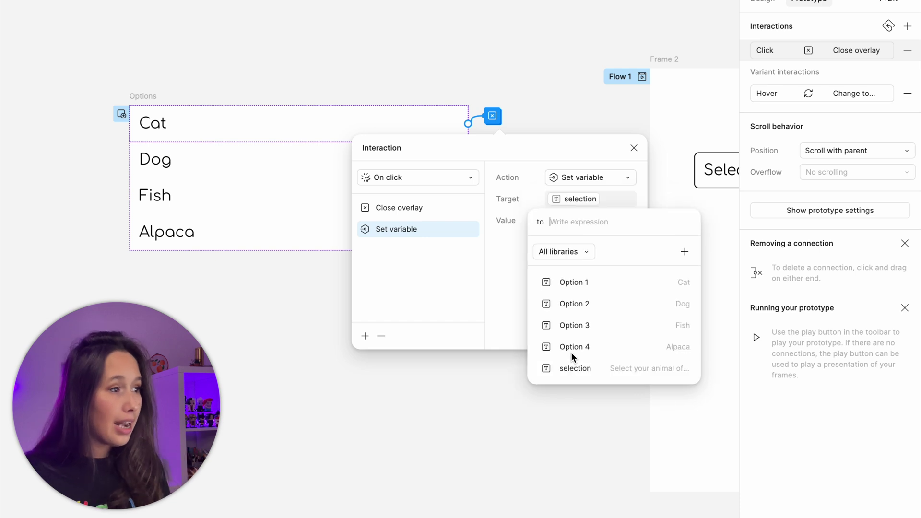
{"action": "left_click", "coordinate": [584, 288]}
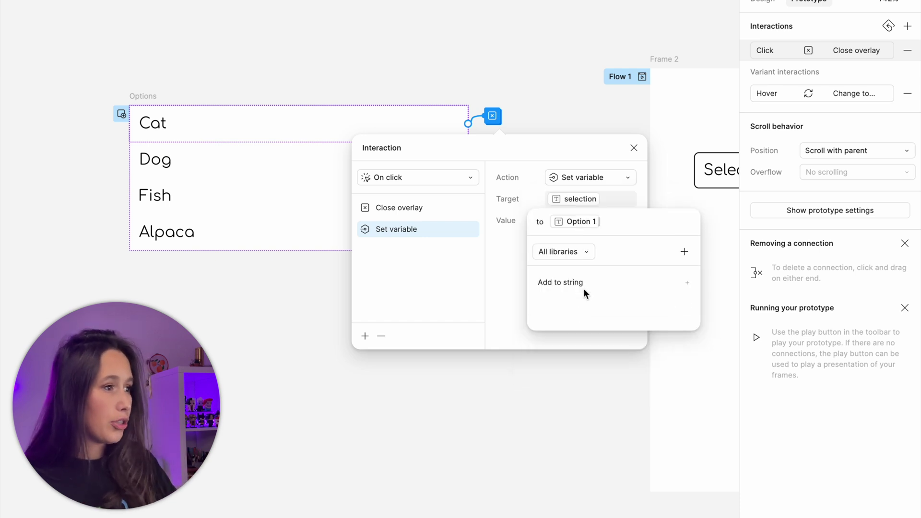
{"action": "left_click", "coordinate": [499, 295]}
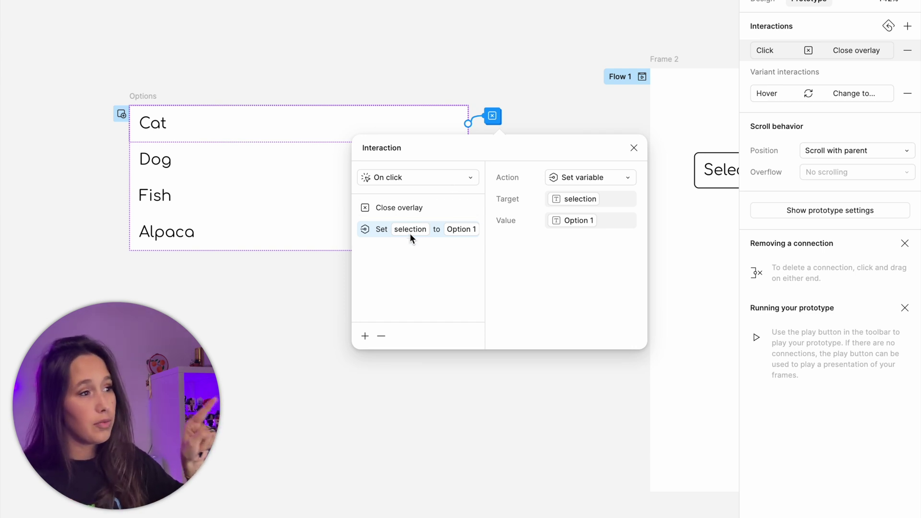
{"action": "scroll", "coordinate": [560, 75], "scroll_direction": "right", "scroll_amount": 3}
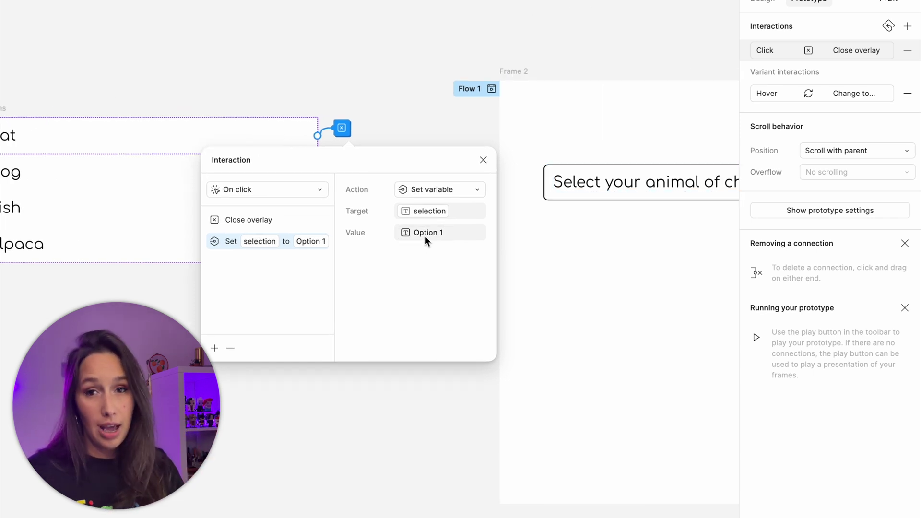
{"action": "left_click", "coordinate": [484, 160]}
Add a Set variable action to the on-click interactions of Dog, Fish and Alpaca together, setting selection to Option 2.
{"action": "left_click", "coordinate": [216, 172]}
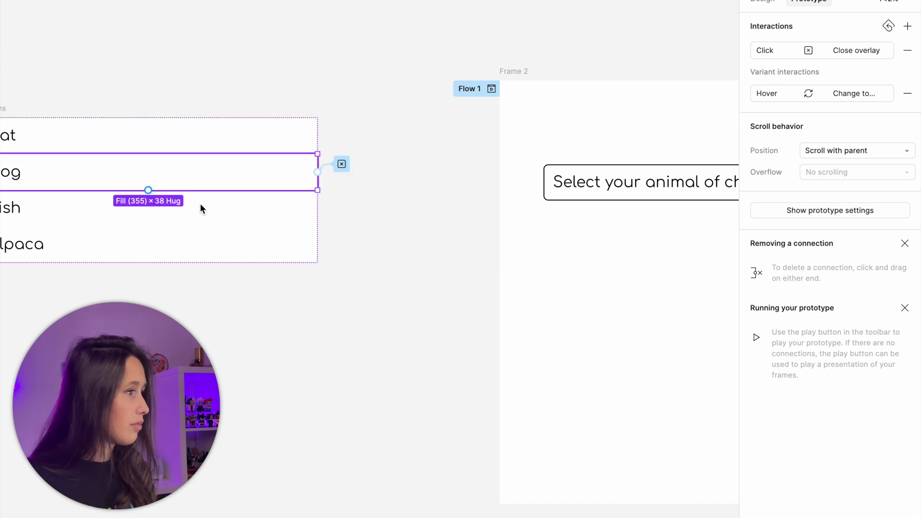
{"action": "left_click", "coordinate": [200, 208], "text": "shift"}
{"action": "left_click", "coordinate": [210, 244], "text": "shift"}
{"action": "left_click", "coordinate": [882, 56]}
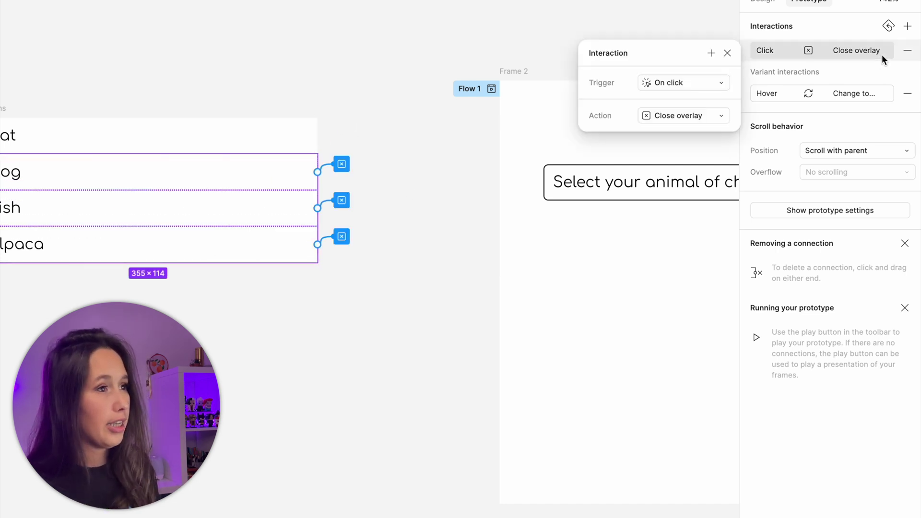
{"action": "left_click", "coordinate": [712, 54]}
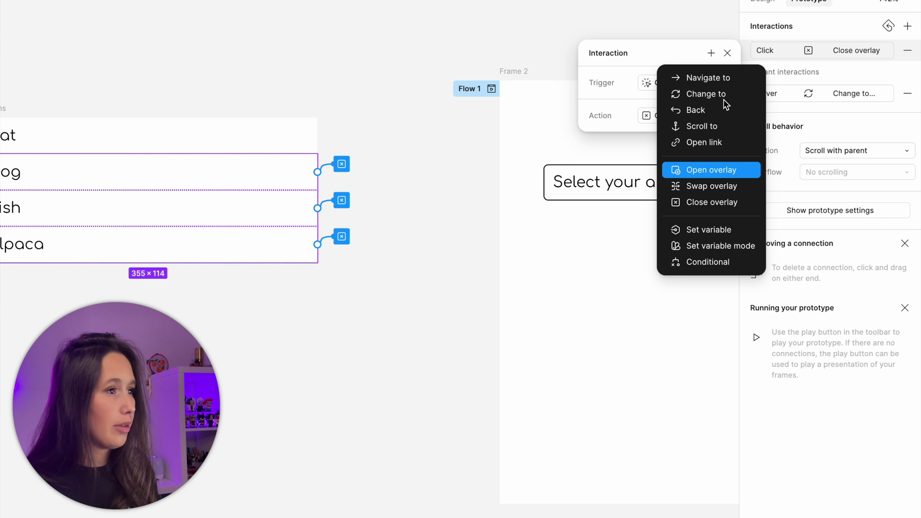
{"action": "left_click", "coordinate": [704, 229]}
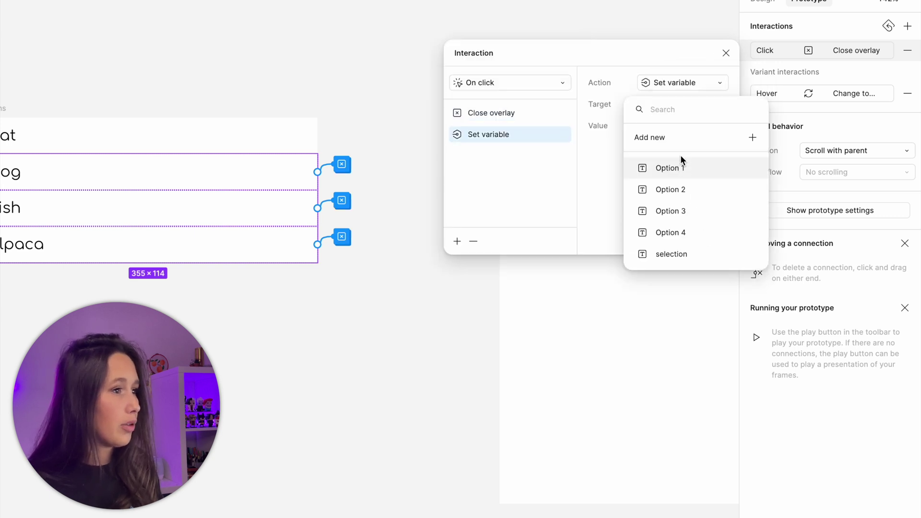
{"action": "left_click", "coordinate": [672, 255]}
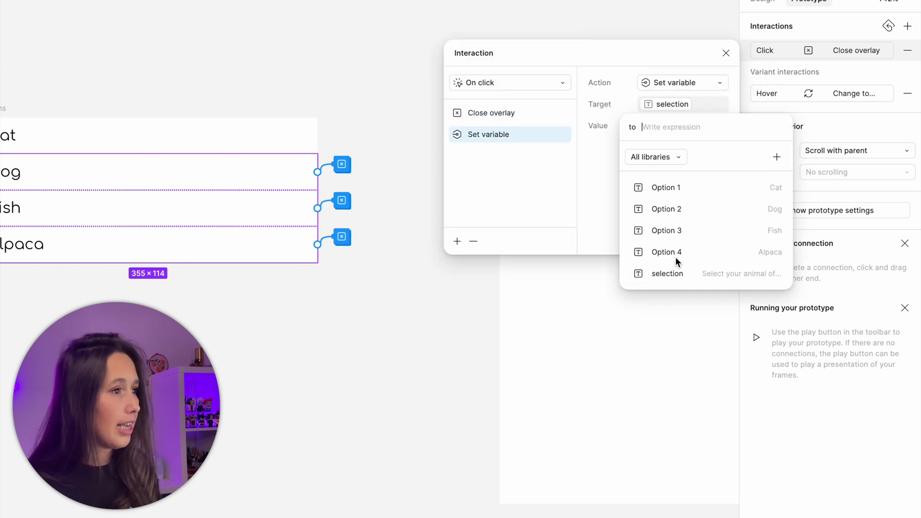
{"action": "left_click", "coordinate": [681, 214]}
{"action": "key", "text": "Return"}
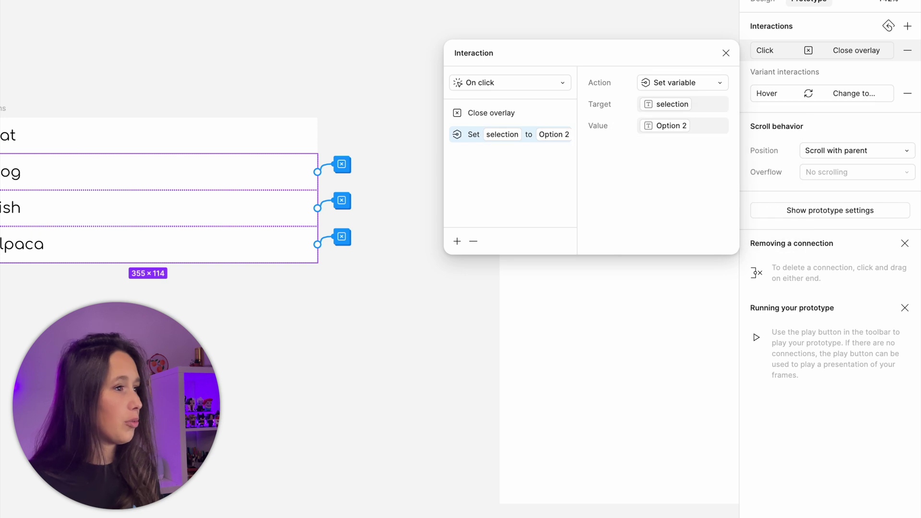
Change the value in the Fish option's Set variable action to Option 3.
{"action": "left_click", "coordinate": [199, 228]}
{"action": "left_click", "coordinate": [338, 205]}
{"action": "left_click", "coordinate": [302, 323]}
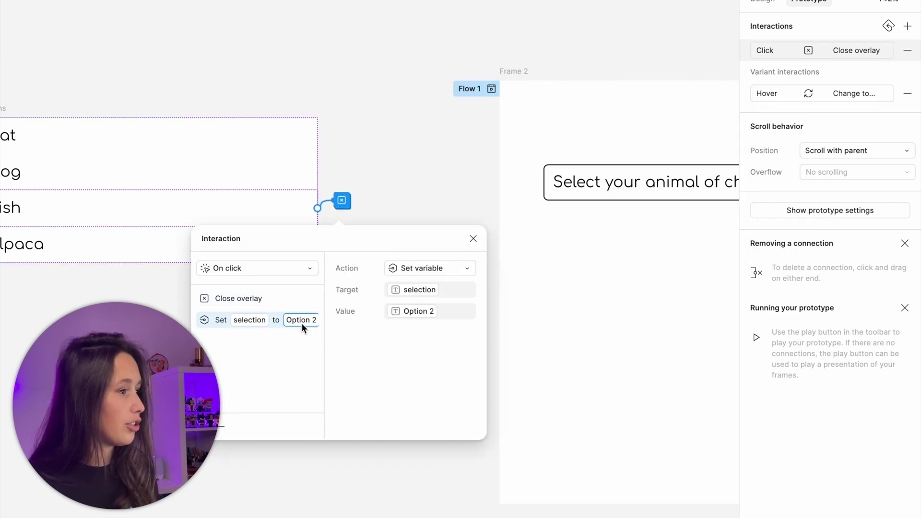
{"action": "left_click", "coordinate": [432, 312]}
{"action": "left_click", "coordinate": [442, 417]}
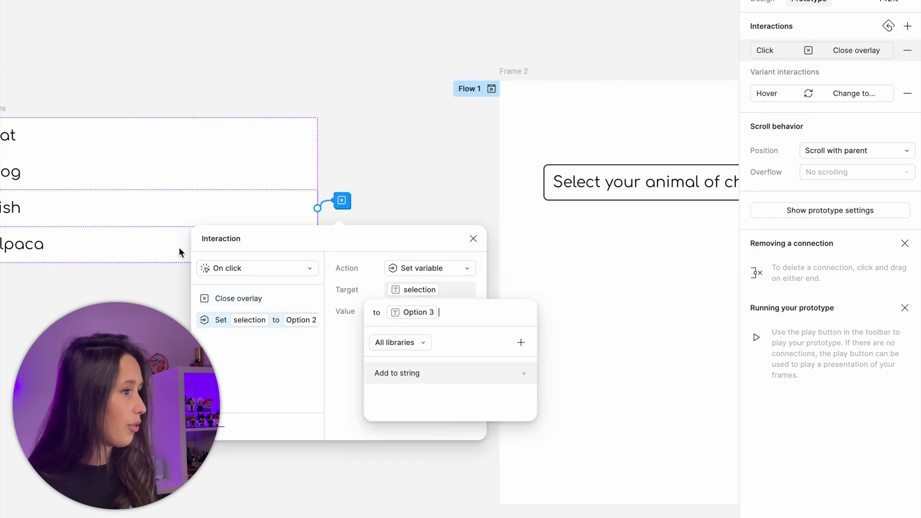
Change the value in the Alpaca option's Set variable action to Option 4 and close the interaction.
{"action": "left_click", "coordinate": [164, 244]}
{"action": "left_click", "coordinate": [341, 237]}
{"action": "left_click", "coordinate": [291, 355]}
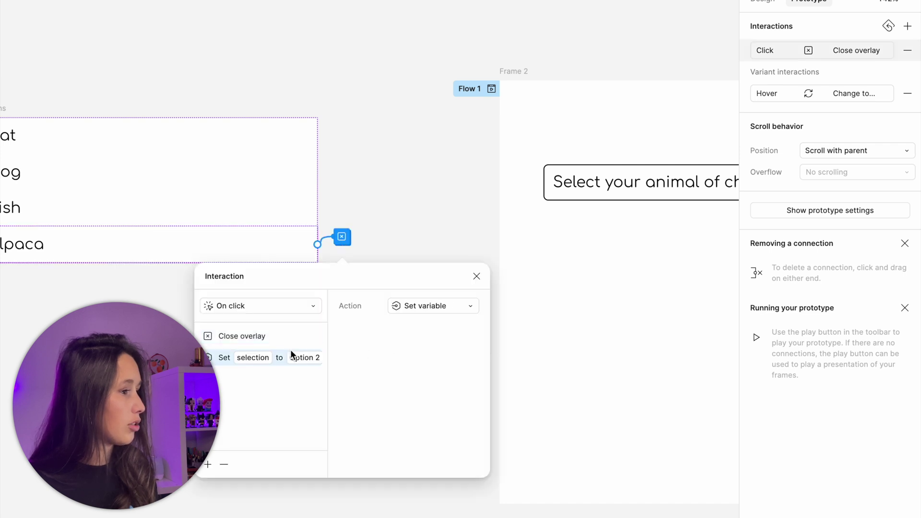
{"action": "left_click", "coordinate": [416, 355]}
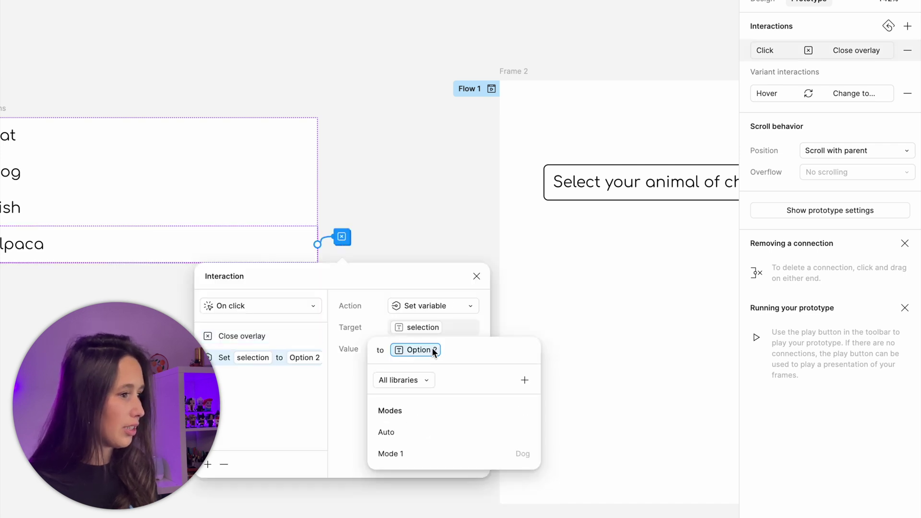
{"action": "left_click", "coordinate": [408, 350]}
{"action": "left_click", "coordinate": [408, 350]}
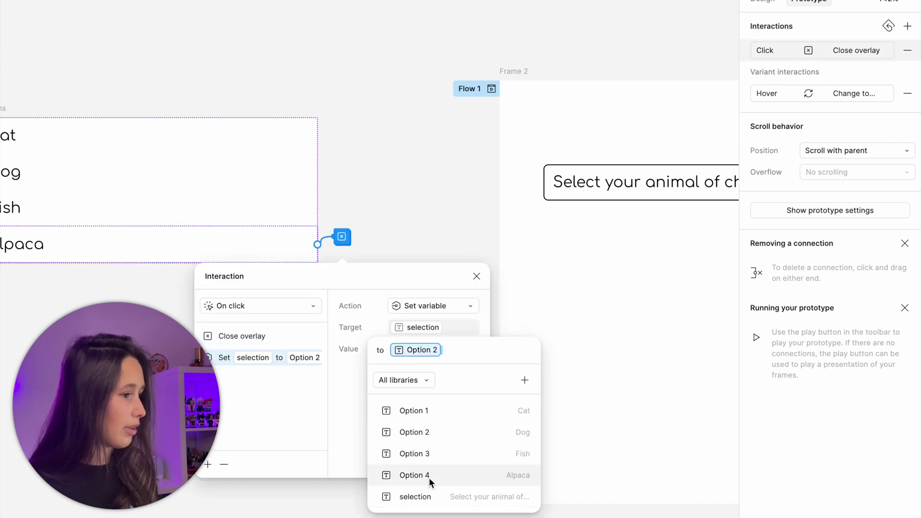
{"action": "left_click", "coordinate": [481, 282]}
Preview Frame 2's prototype, test choosing an animal from the opened dropdown, and close the preview.
{"action": "left_click_drag", "start_coordinate": [481, 282], "coordinate": [208, 222]}
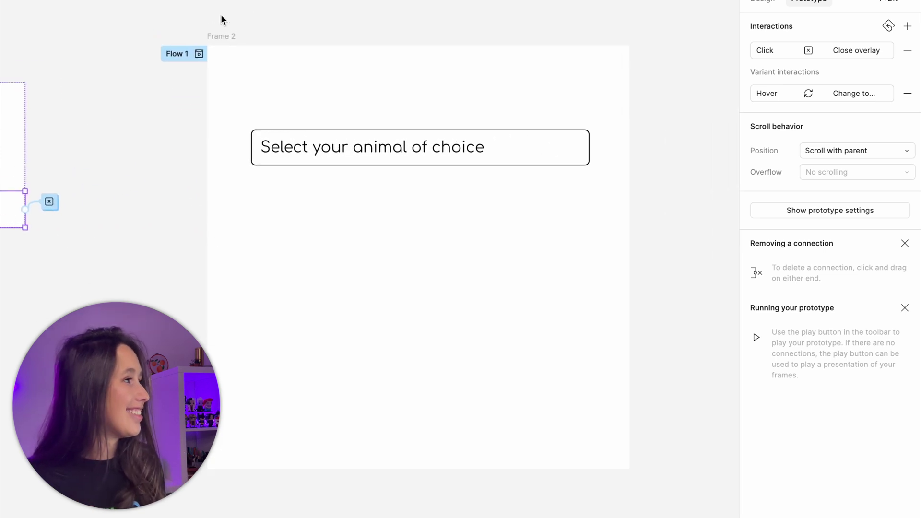
{"action": "left_click", "coordinate": [226, 38]}
{"action": "key", "text": "shift+space"}
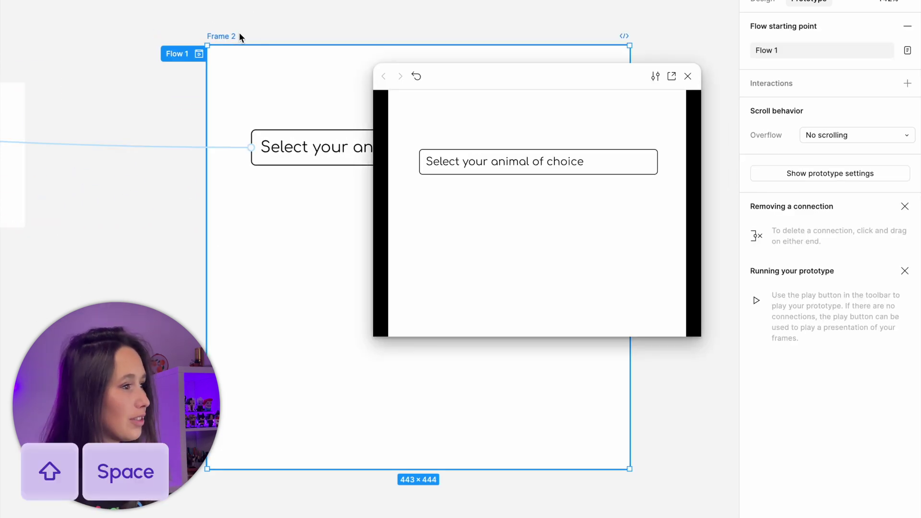
{"action": "left_click", "coordinate": [536, 163]}
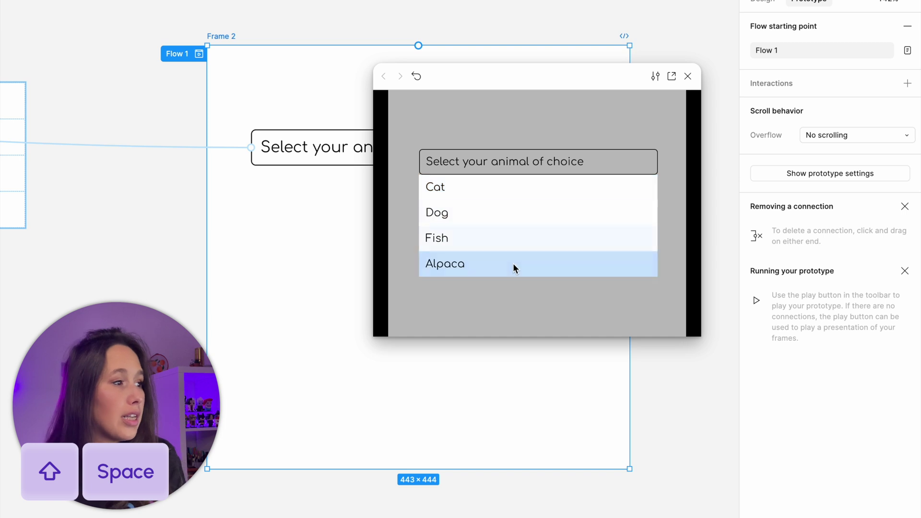
{"action": "left_click", "coordinate": [517, 223]}
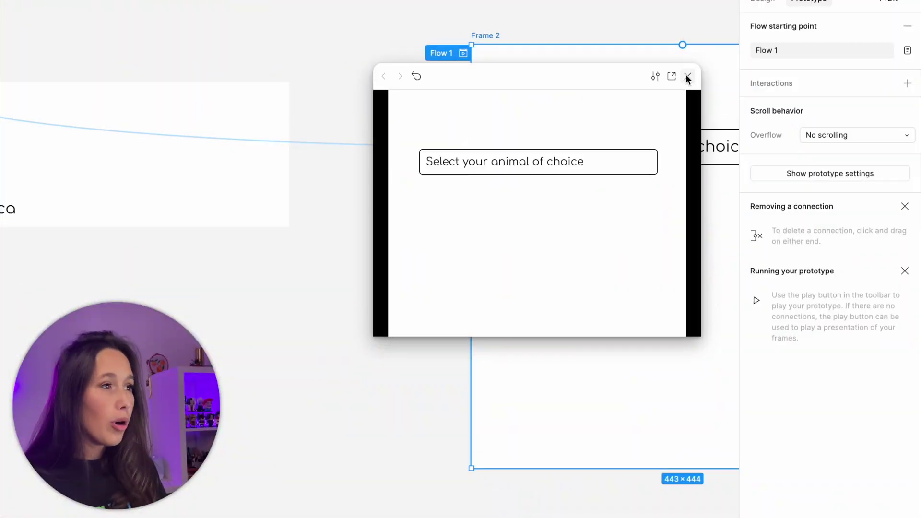
{"action": "left_click", "coordinate": [688, 78]}
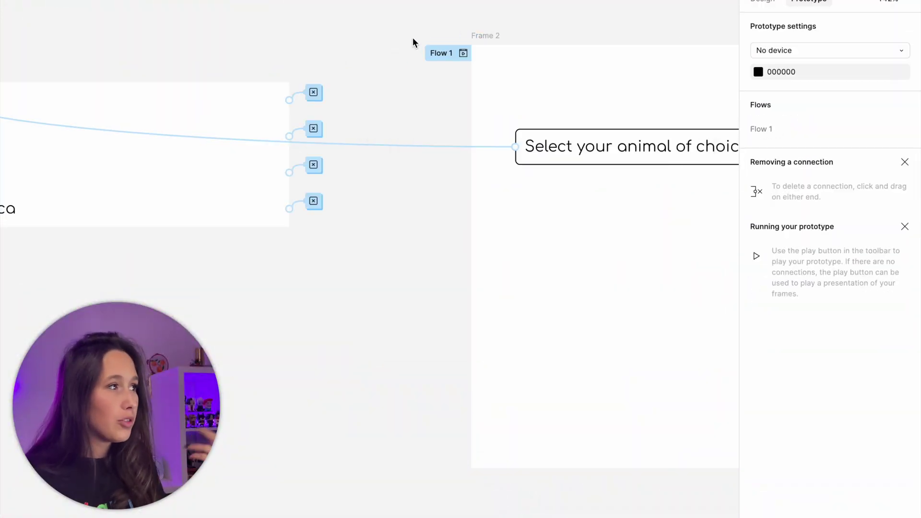
Reorder the Cat option's on-click interaction so its Set variable action runs before Close overlay.
{"action": "left_click", "coordinate": [316, 93]}
{"action": "left_click", "coordinate": [315, 93]}
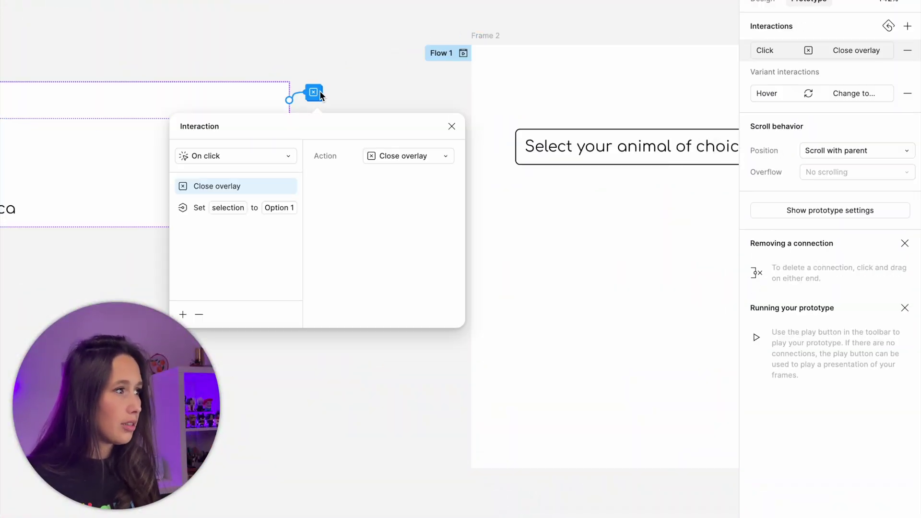
{"action": "left_click", "coordinate": [776, 50]}
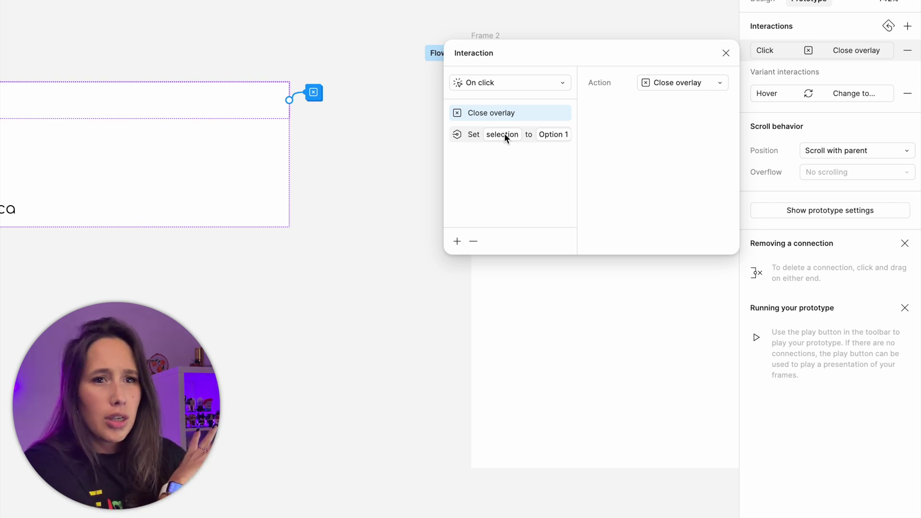
{"action": "left_click_drag", "start_coordinate": [517, 57], "coordinate": [455, 100]}
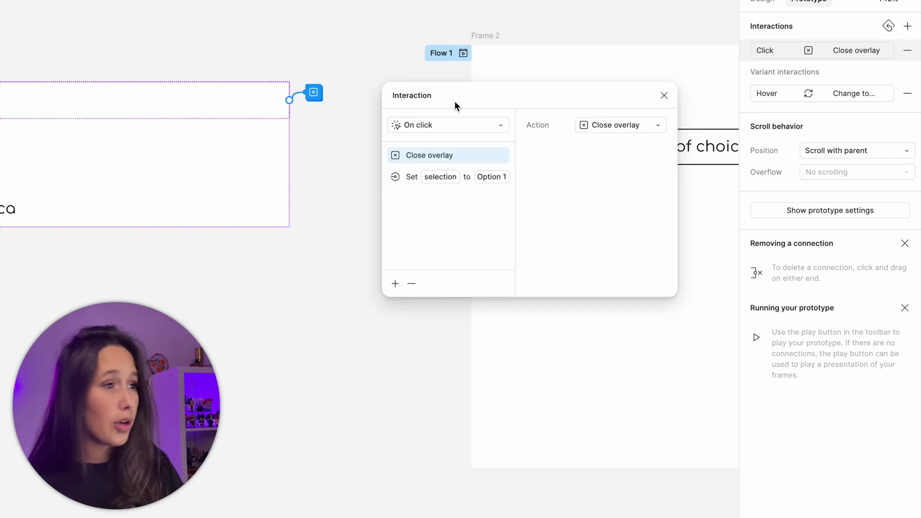
{"action": "left_click_drag", "start_coordinate": [393, 180], "coordinate": [406, 148]}
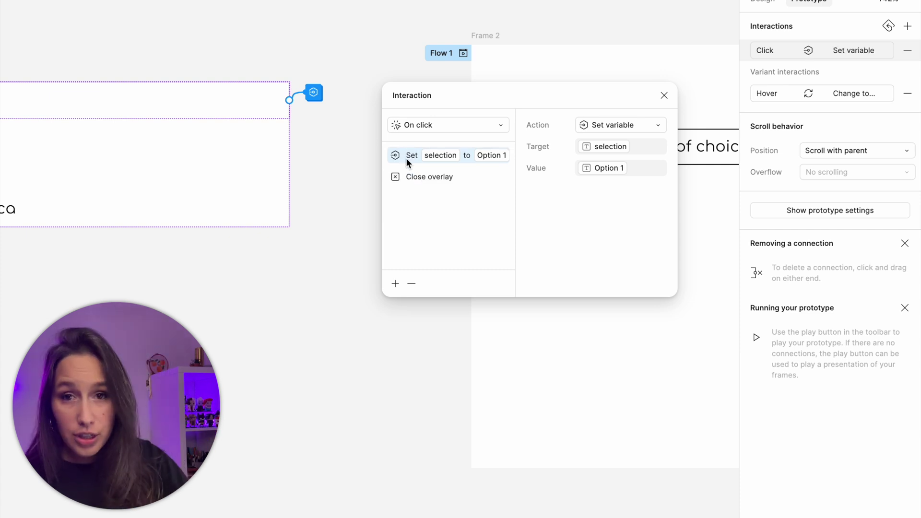
{"action": "left_click", "coordinate": [317, 230]}
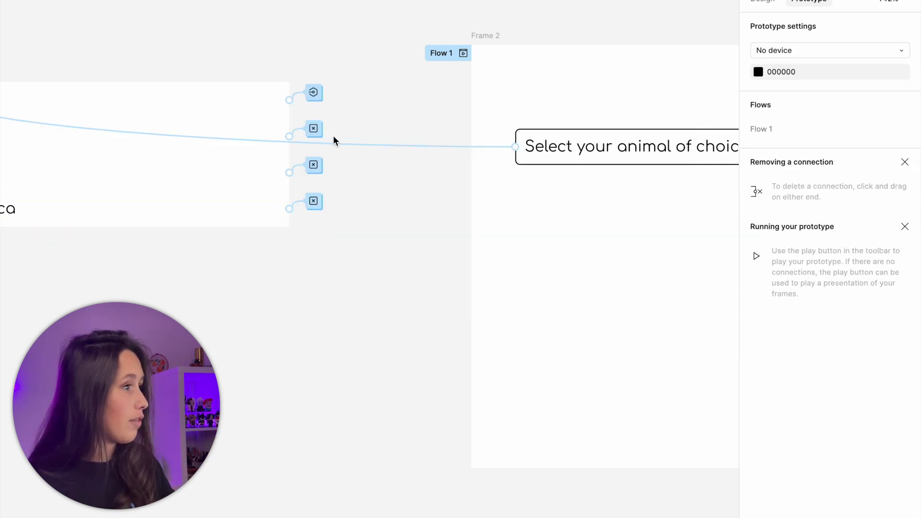
Move the Set variable action above Close overlay in the Dog option's on-click interaction.
{"action": "left_click", "coordinate": [314, 131]}
{"action": "left_click", "coordinate": [361, 108]}
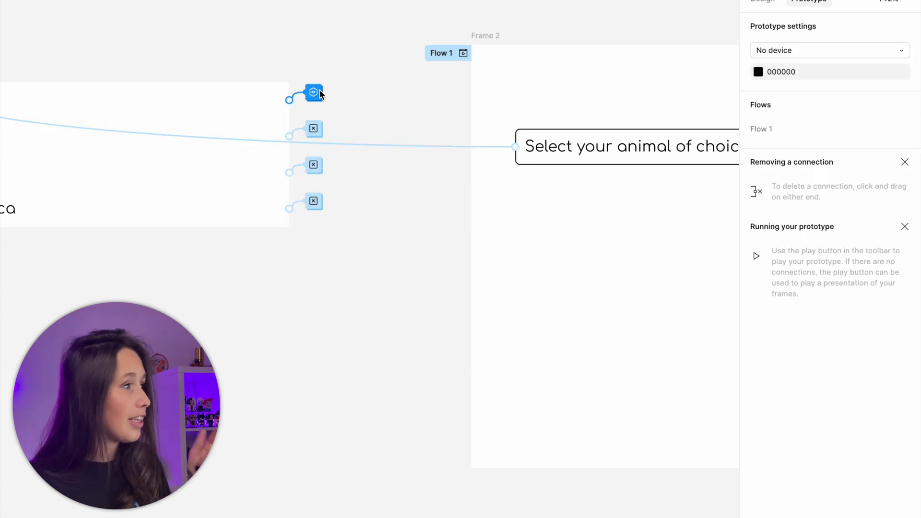
{"action": "left_click", "coordinate": [315, 128]}
{"action": "left_click", "coordinate": [194, 243]}
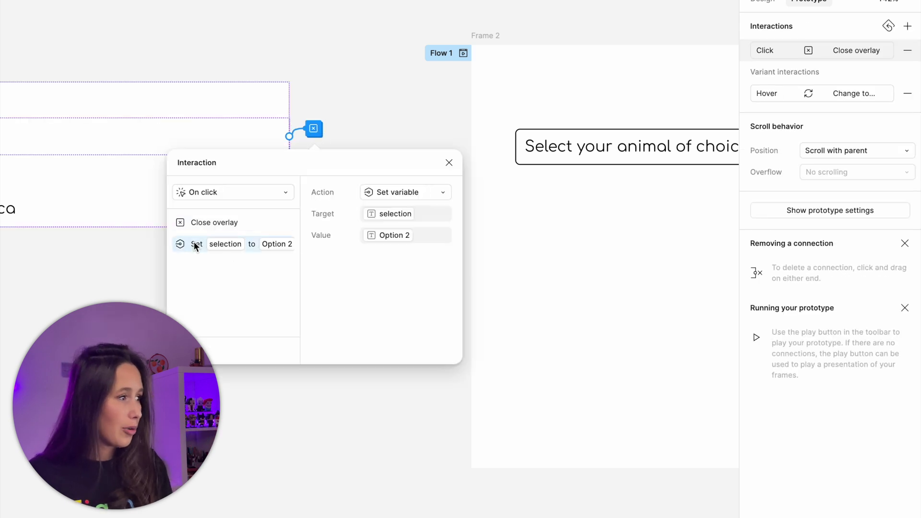
{"action": "left_click_drag", "start_coordinate": [193, 243], "coordinate": [194, 222]}
Place Set variable ahead of Close overlay in the on-click interactions of the Fish and Alpaca options.
{"action": "left_click", "coordinate": [313, 165]}
{"action": "left_click_drag", "start_coordinate": [192, 278], "coordinate": [192, 256]}
{"action": "left_click", "coordinate": [349, 151]}
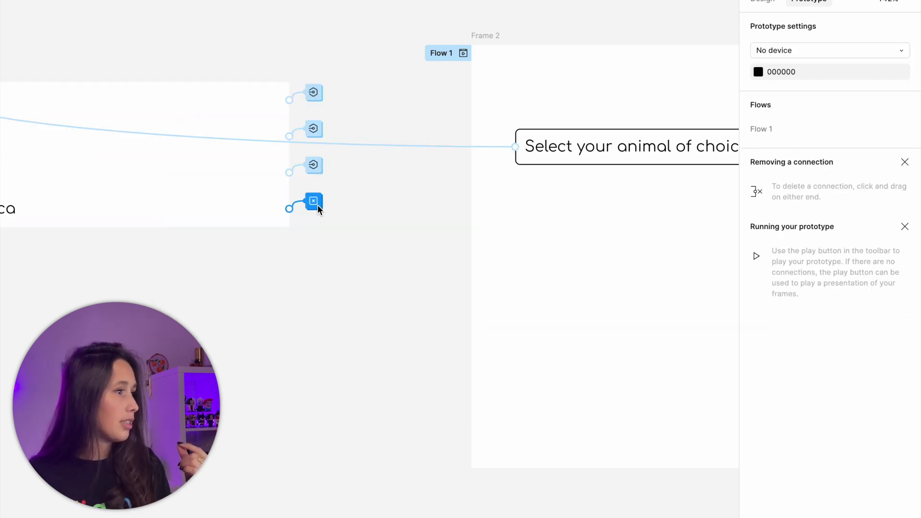
{"action": "left_click", "coordinate": [314, 202]}
{"action": "left_click_drag", "start_coordinate": [241, 293], "coordinate": [240, 320]}
{"action": "left_click", "coordinate": [423, 125]}
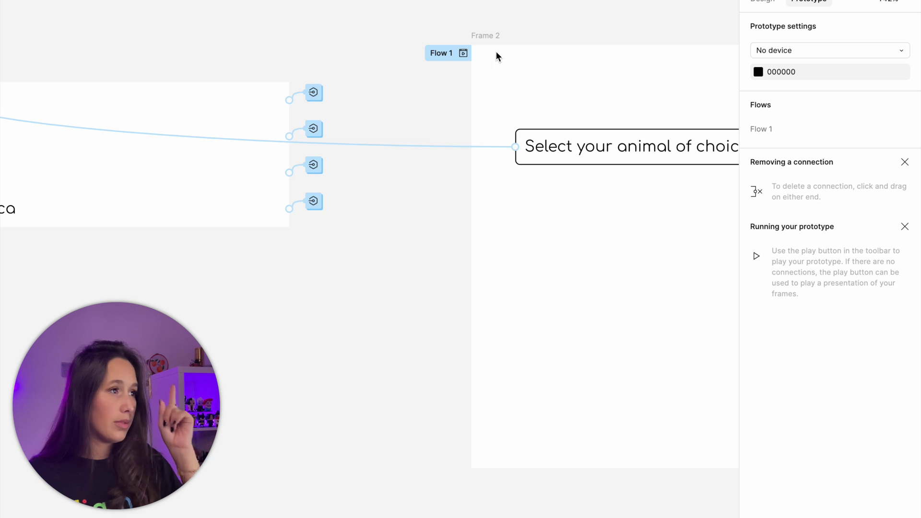
Preview Frame 2's prototype and test the dropdown by choosing Fish, Dog and Alpaca in turn.
{"action": "left_click", "coordinate": [497, 45]}
{"action": "key", "text": "shift+space"}
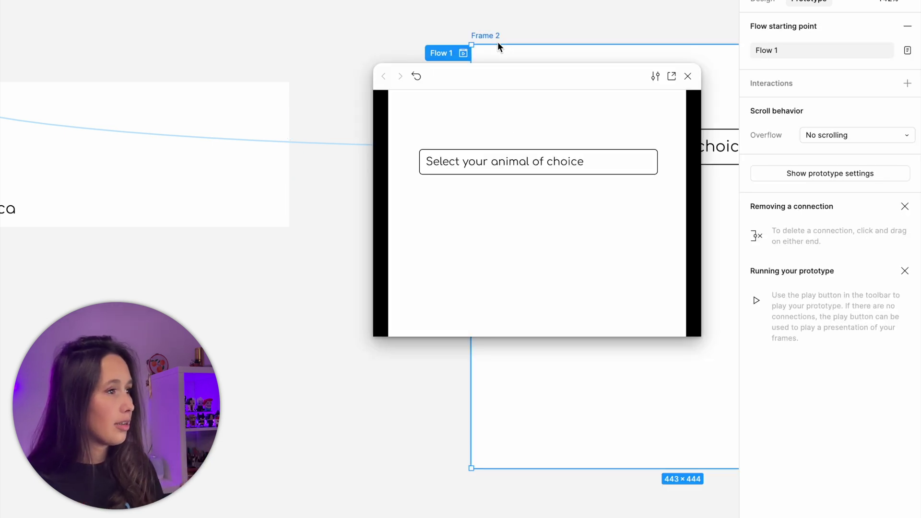
{"action": "left_click", "coordinate": [557, 164]}
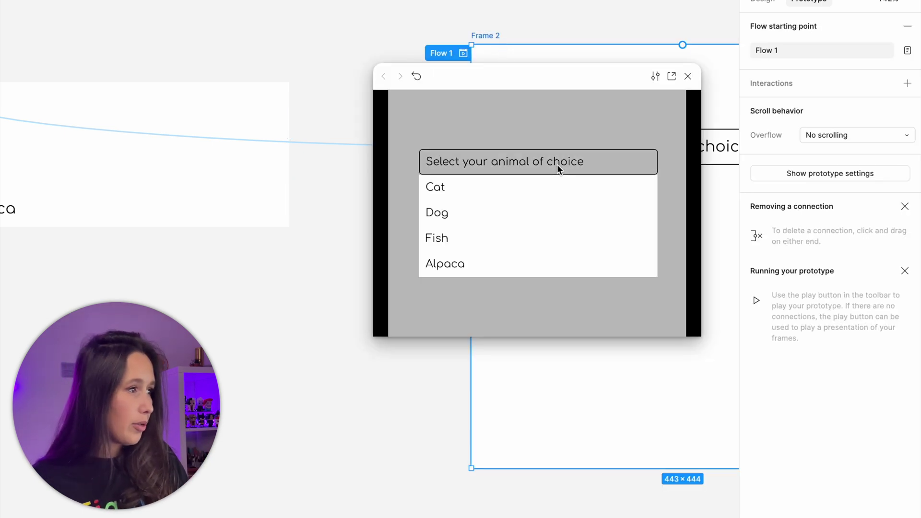
{"action": "left_click", "coordinate": [480, 231]}
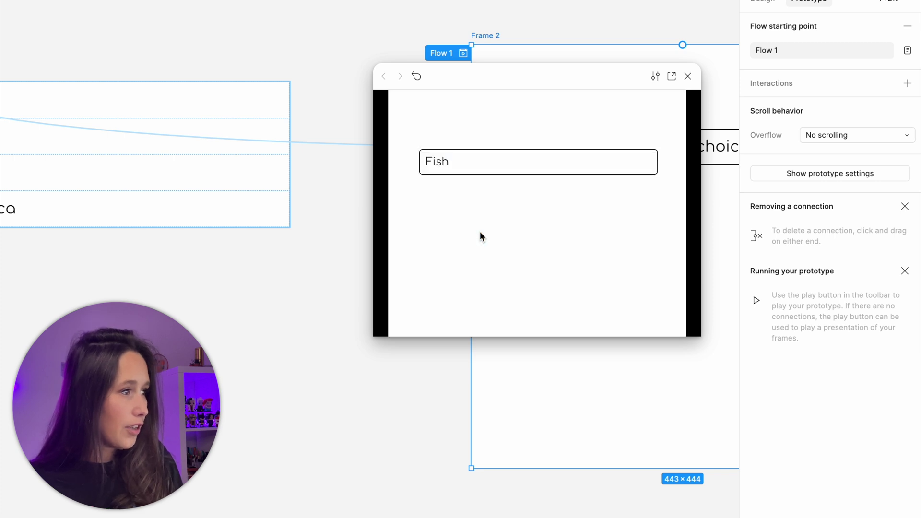
{"action": "left_click", "coordinate": [505, 165]}
{"action": "left_click", "coordinate": [459, 211]}
{"action": "left_click", "coordinate": [500, 166]}
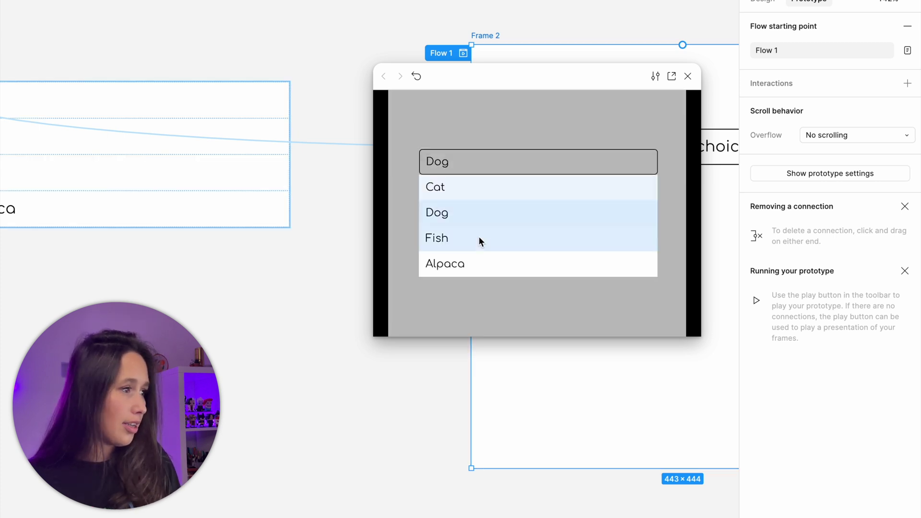
{"action": "left_click", "coordinate": [476, 259]}
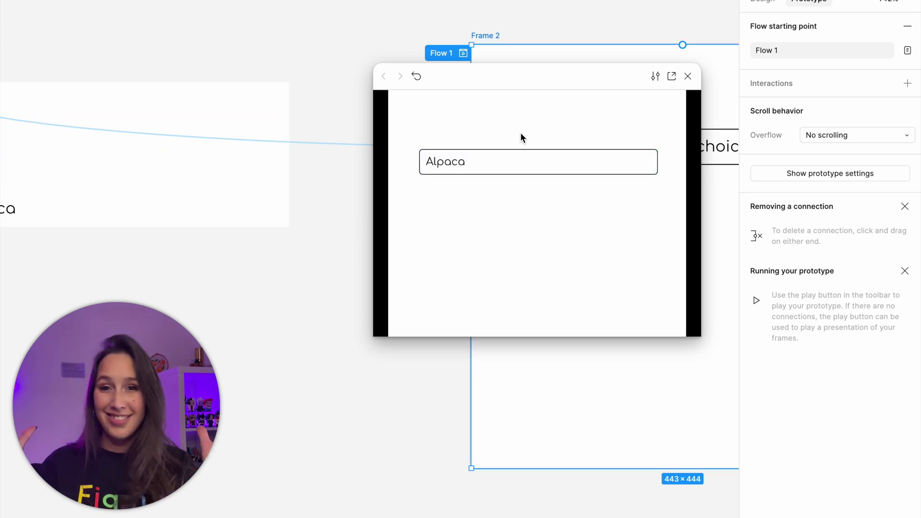